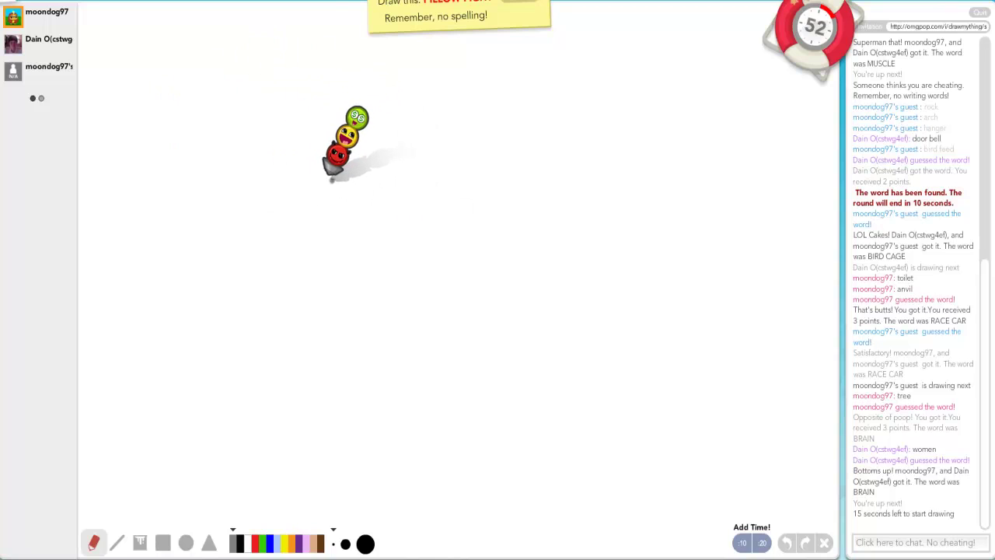
Draw a grey pillow and the left stick figure's arm, body, legs and head
mouse_move(322, 180)
left_mouse_down()
mouse_move(420, 127)
mouse_move(460, 160)
mouse_move(474, 222)
mouse_move(342, 290)
mouse_move(264, 284)
mouse_move(282, 210)
mouse_move(320, 179)
mouse_move(305, 184)
left_mouse_up()
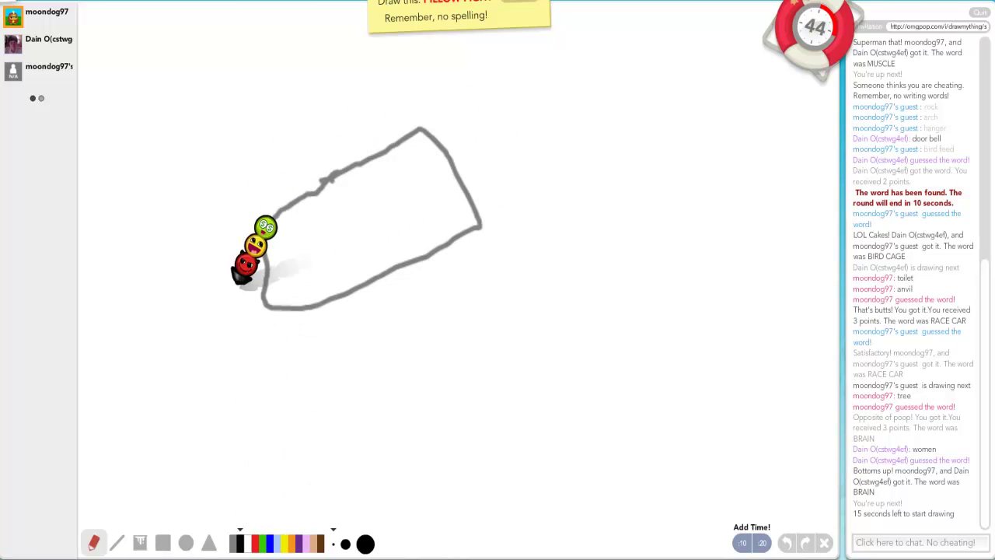
left_click_drag(270, 266, 211, 272)
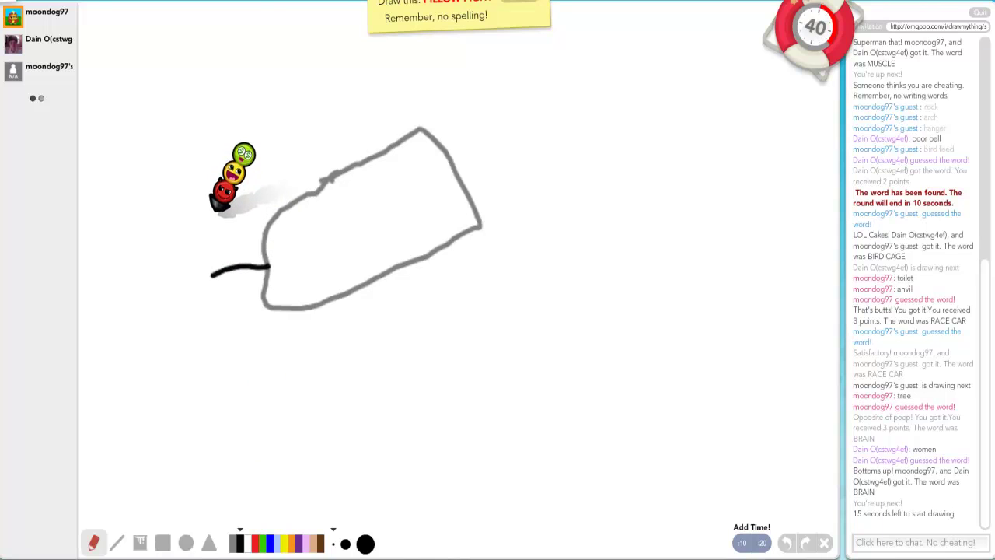
left_click_drag(211, 215, 218, 467)
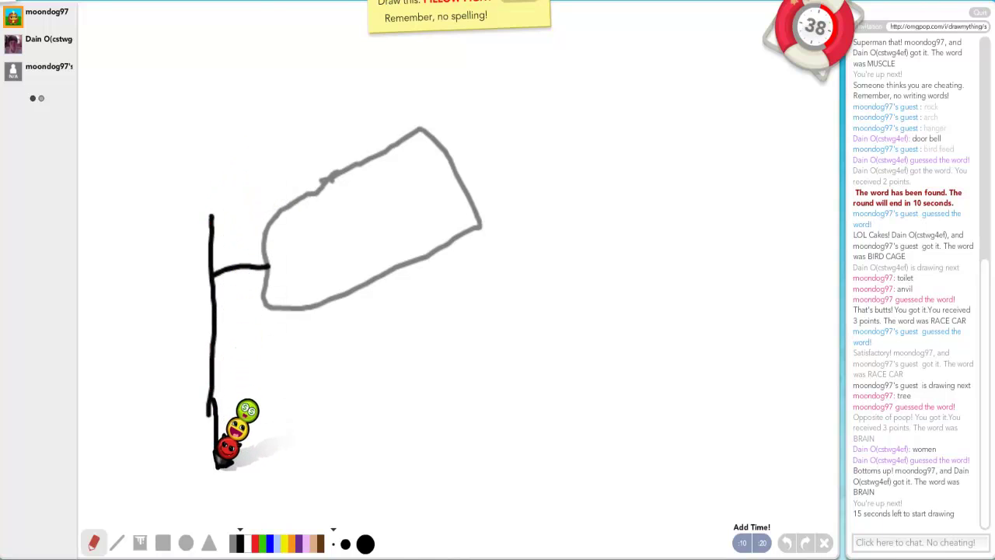
left_click_drag(214, 395, 206, 476)
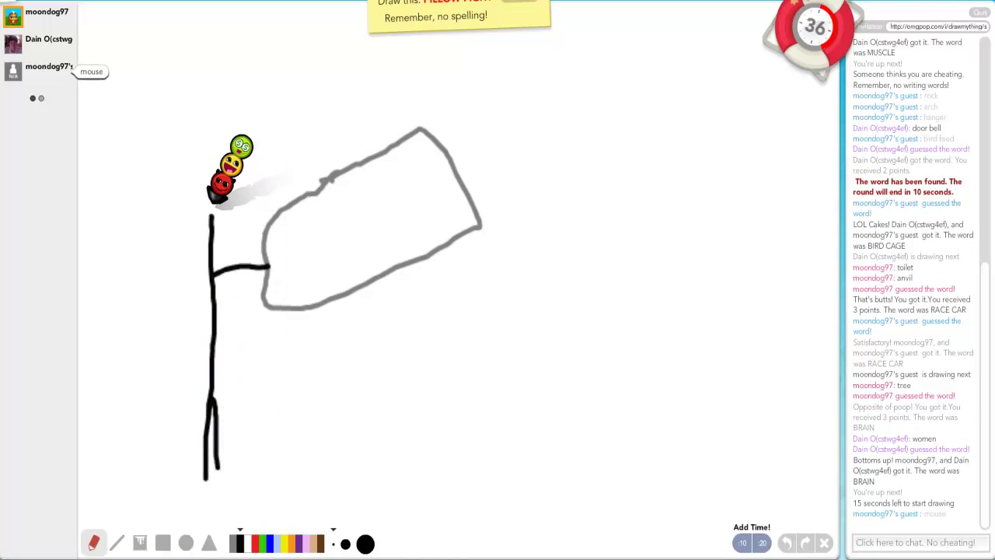
left_click_drag(211, 203, 218, 207)
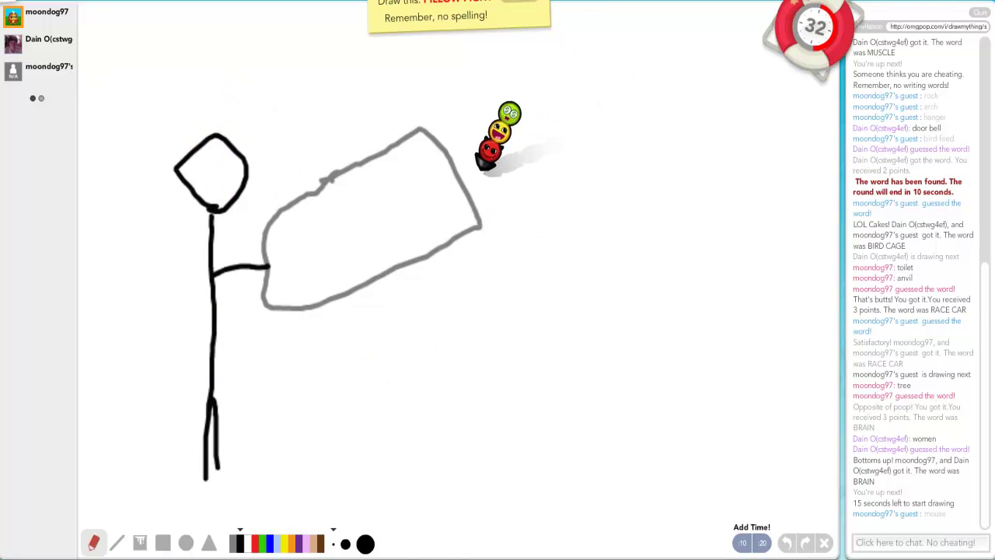
Draw the right stick figure with two arms, motion lines and a second grey pillow
mouse_move(460, 182)
left_mouse_down()
mouse_move(480, 214)
mouse_move(432, 517)
left_mouse_up()
left_click_drag(448, 451, 459, 504)
mouse_move(473, 395)
left_mouse_down()
mouse_move(459, 303)
mouse_move(418, 364)
left_mouse_up()
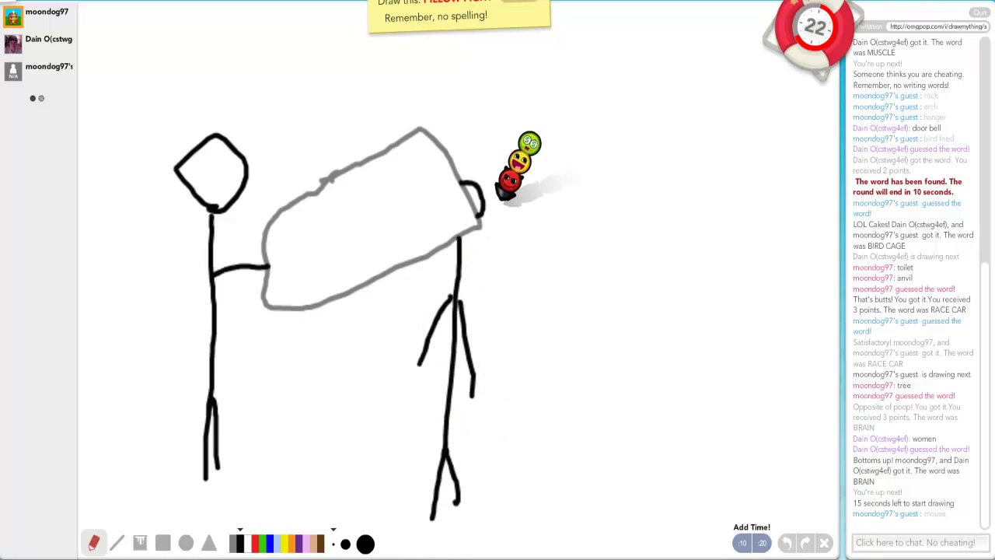
mouse_move(481, 179)
left_mouse_down()
mouse_move(519, 173)
mouse_move(530, 196)
left_mouse_up()
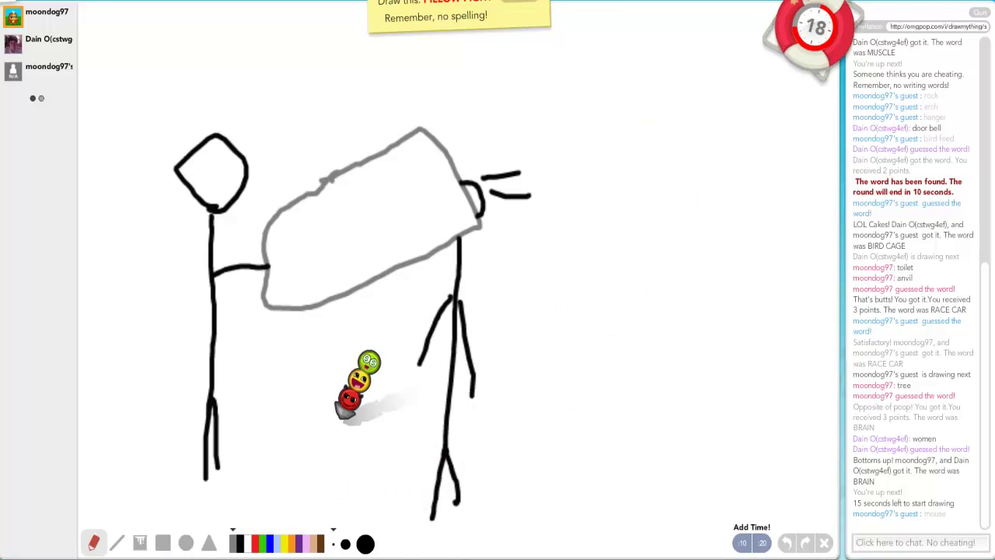
mouse_move(411, 362)
left_mouse_down()
mouse_move(377, 393)
mouse_move(420, 338)
left_mouse_up()
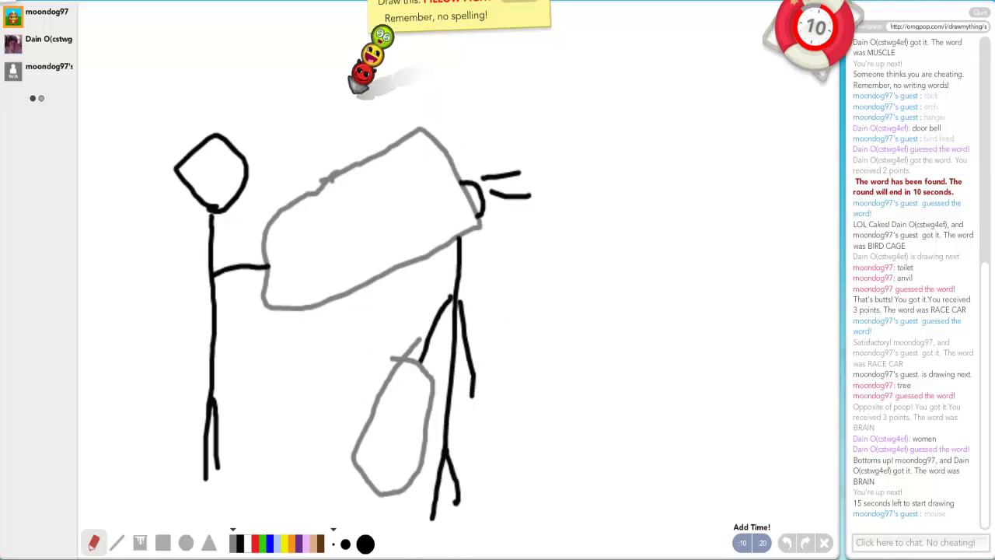
mouse_move(345, 111)
left_mouse_down()
mouse_move(370, 93)
mouse_move(377, 57)
mouse_move(377, 93)
mouse_move(346, 104)
left_mouse_up()
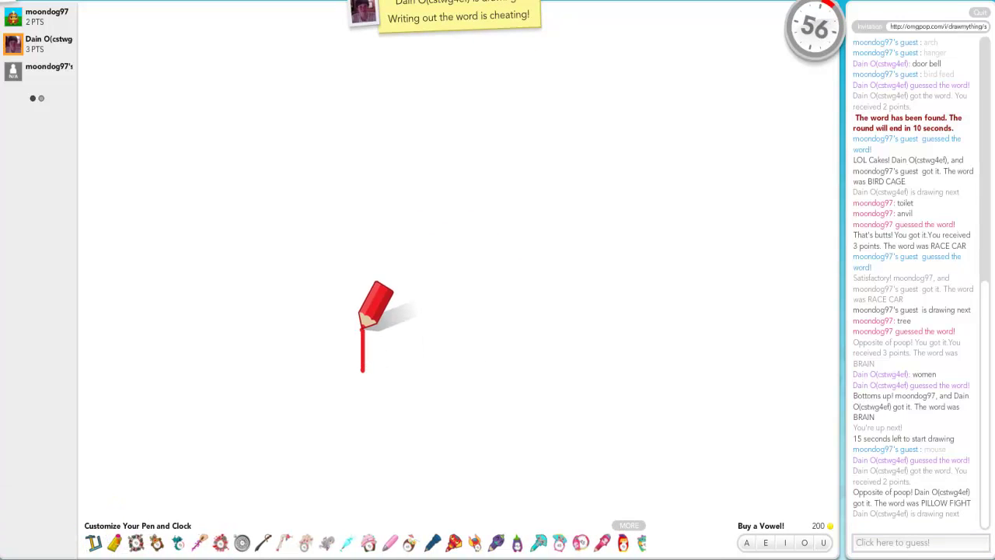
Drag across the screen while the sofa drawing gets guessed as COUCH
mouse_move(361, 326)
left_mouse_down()
mouse_move(349, 273)
mouse_move(412, 167)
mouse_move(475, 152)
mouse_move(669, 171)
mouse_move(688, 211)
mouse_move(661, 275)
left_mouse_up()
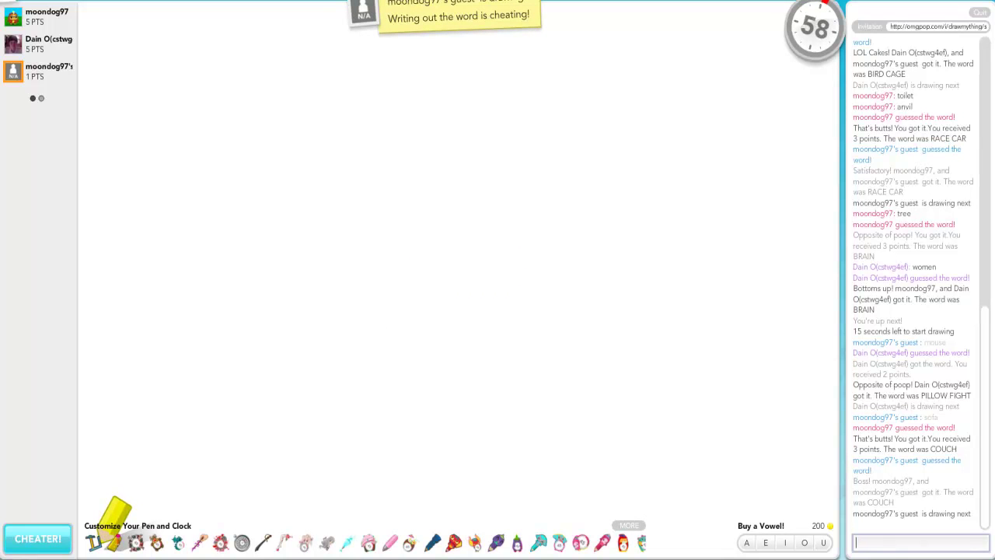
Guess mountain, triangle and finally pyramid in chat for the yellow drawing
mouse_move(307, 366)
left_mouse_down()
mouse_move(396, 222)
mouse_move(440, 189)
mouse_move(488, 333)
mouse_move(378, 357)
left_mouse_up()
type("mount")
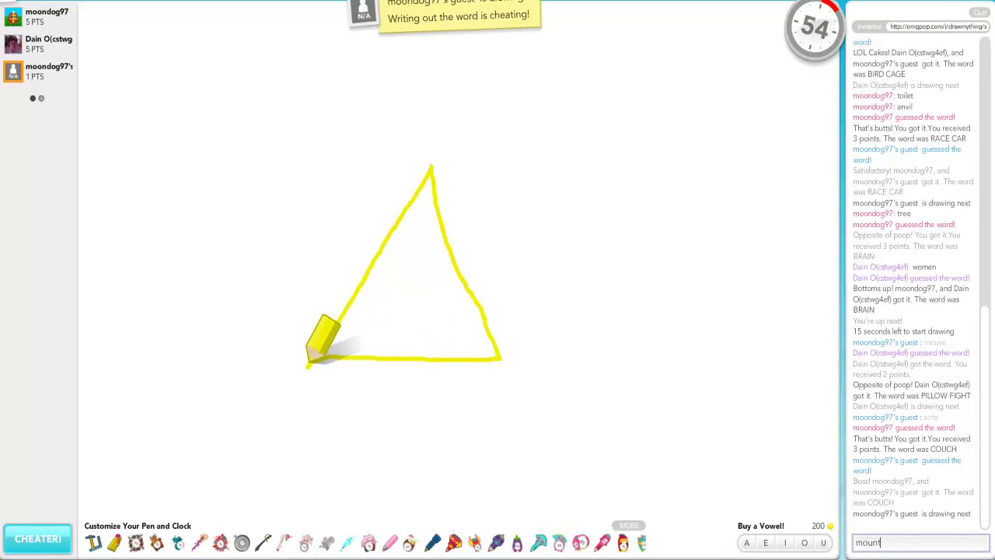
type("ain")
key("Return")
type("triang")
mouse_move(502, 357)
left_mouse_down()
mouse_move(562, 289)
mouse_move(463, 215)
mouse_move(377, 321)
left_mouse_up()
type("le")
key("Return")
type("amid")
key("Return")
left_click_drag(423, 251, 421, 313)
left_click_drag(478, 250, 537, 306)
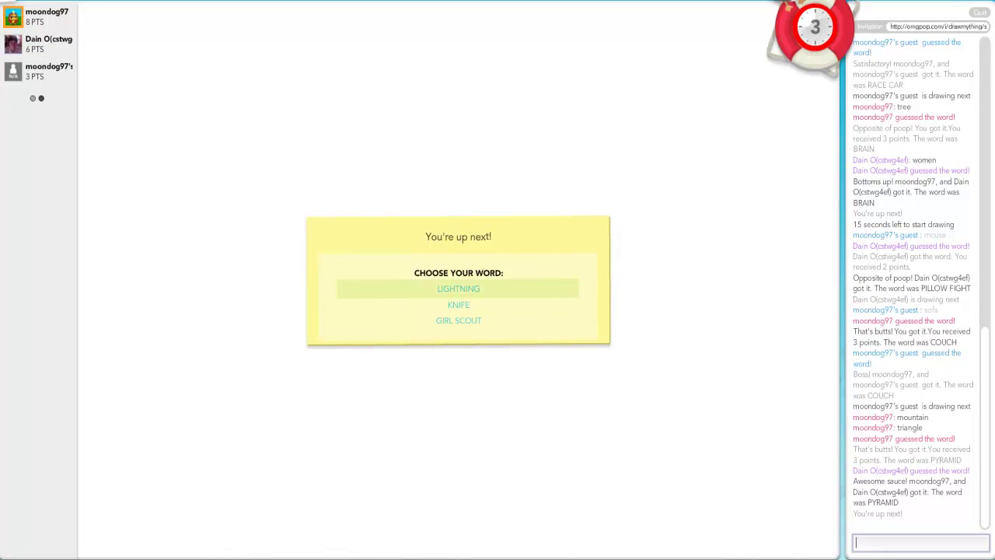
Choose LIGHTNING and fill the whole canvas black with the thickest brush
left_click(459, 288)
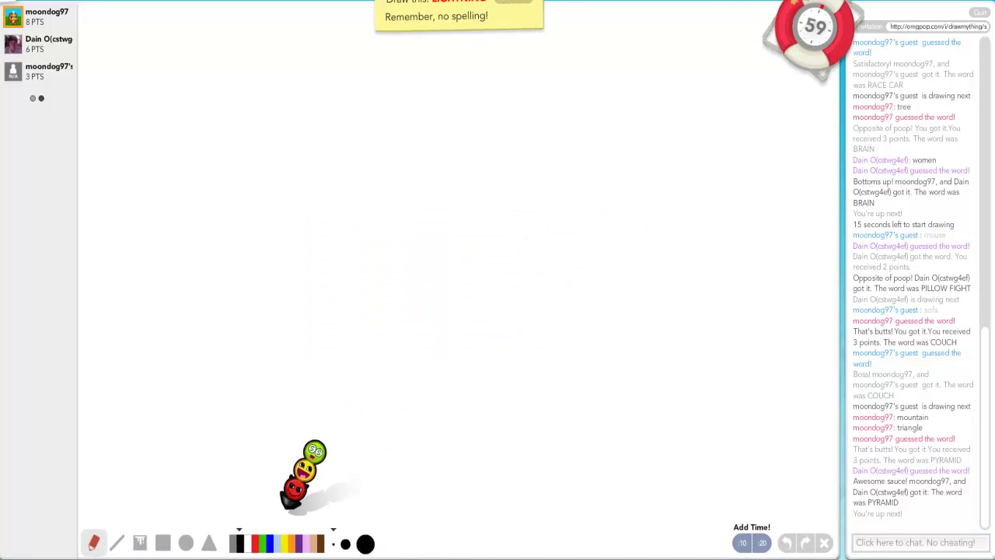
left_click(365, 544)
mouse_move(731, 435)
left_mouse_down()
mouse_move(416, 400)
mouse_move(294, 353)
mouse_move(344, 348)
mouse_move(404, 315)
mouse_move(158, 303)
mouse_move(89, 97)
mouse_move(81, 6)
mouse_move(120, 6)
left_mouse_up()
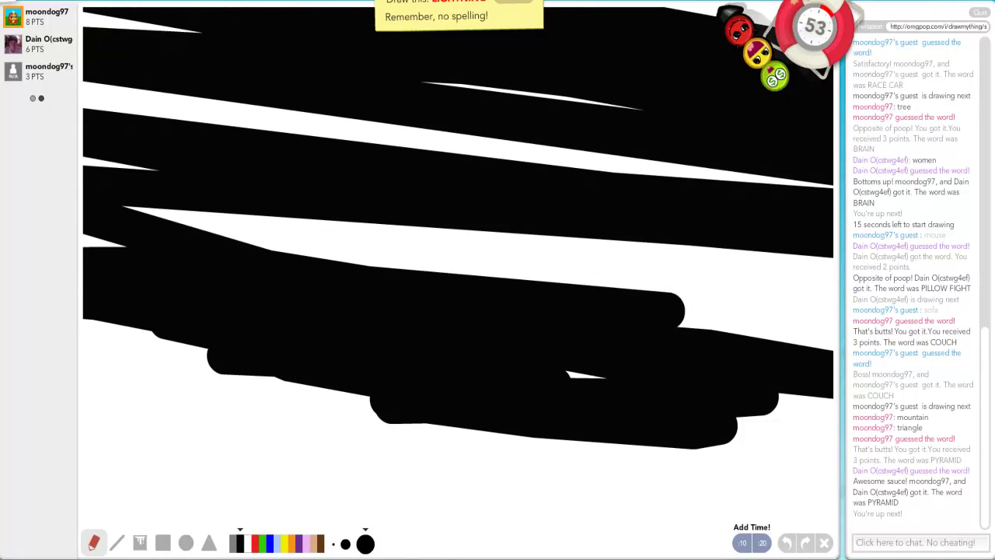
mouse_move(801, 29)
left_mouse_down()
mouse_move(711, 67)
mouse_move(111, 45)
mouse_move(200, 99)
mouse_move(622, 76)
mouse_move(467, 100)
mouse_move(88, 44)
mouse_move(129, 69)
mouse_move(451, 98)
mouse_move(548, 140)
mouse_move(502, 117)
mouse_move(579, 177)
mouse_move(838, 174)
mouse_move(98, 180)
mouse_move(83, 146)
mouse_move(262, 231)
mouse_move(169, 191)
mouse_move(611, 274)
mouse_move(311, 216)
mouse_move(609, 241)
mouse_move(834, 290)
mouse_move(833, 278)
mouse_move(648, 276)
mouse_move(838, 245)
mouse_move(837, 206)
mouse_move(838, 328)
mouse_move(777, 356)
mouse_move(552, 337)
mouse_move(640, 399)
mouse_move(97, 330)
mouse_move(93, 348)
mouse_move(837, 519)
mouse_move(834, 432)
mouse_move(844, 400)
mouse_move(573, 438)
mouse_move(456, 478)
mouse_move(284, 399)
mouse_move(256, 448)
mouse_move(339, 469)
mouse_move(132, 466)
mouse_move(423, 467)
mouse_move(628, 513)
mouse_move(762, 507)
mouse_move(87, 486)
mouse_move(381, 505)
mouse_move(90, 505)
mouse_move(327, 507)
left_mouse_up()
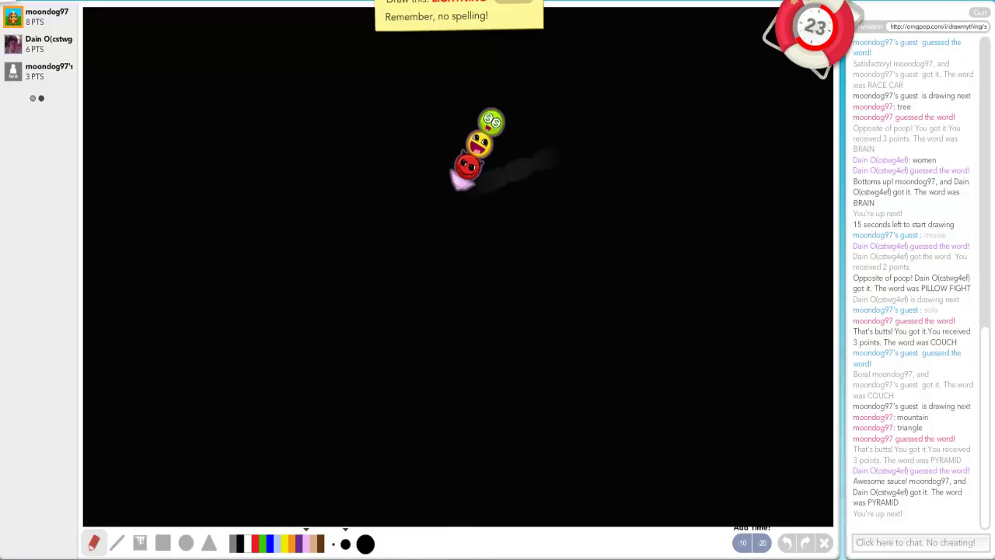
Draw a pink lightning bolt in the centre, plus purple bolts and streaks around it
mouse_move(476, 115)
left_mouse_down()
mouse_move(529, 139)
mouse_move(482, 207)
mouse_move(517, 212)
mouse_move(492, 331)
left_mouse_up()
left_click(300, 543)
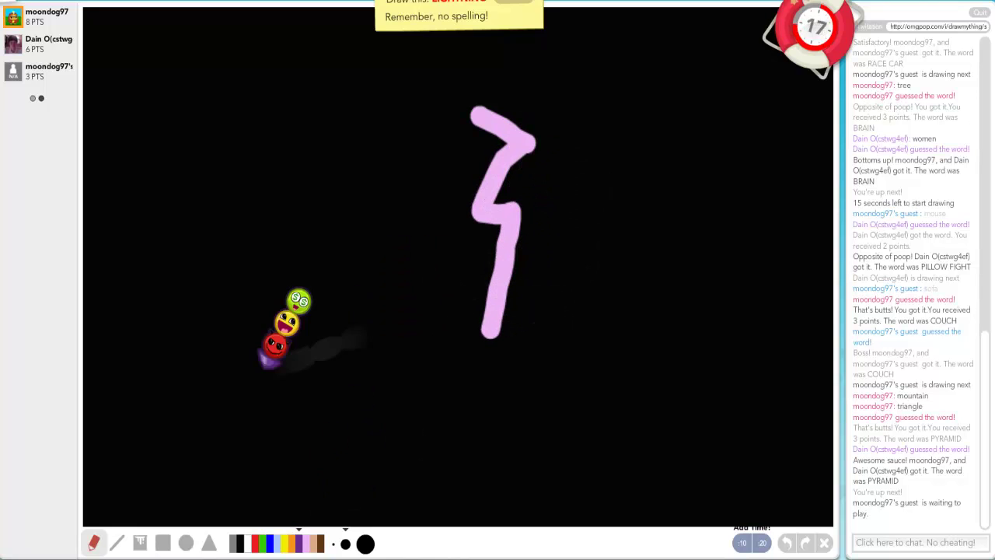
mouse_move(210, 167)
left_mouse_down()
mouse_move(249, 159)
mouse_move(268, 211)
mouse_move(241, 253)
mouse_move(238, 356)
left_mouse_up()
mouse_move(320, 128)
left_mouse_down()
mouse_move(329, 245)
mouse_move(363, 289)
mouse_move(366, 322)
mouse_move(354, 346)
left_mouse_up()
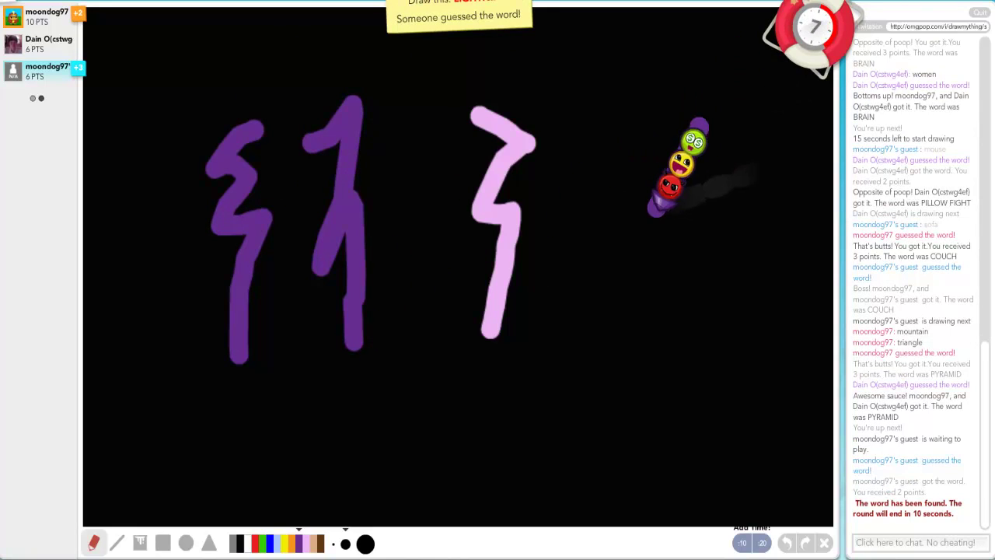
left_click_drag(700, 126, 654, 210)
left_click_drag(732, 167, 698, 252)
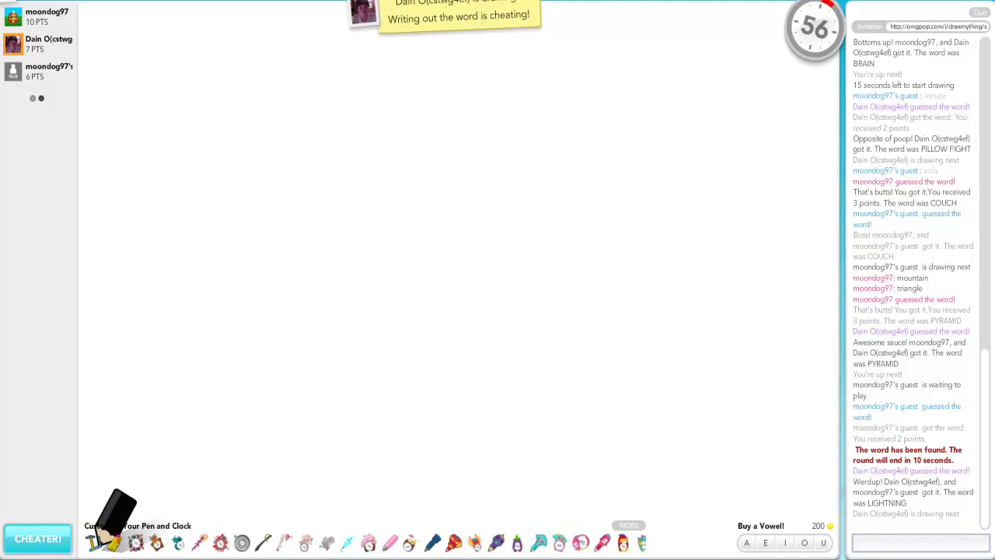
Guess tongue and then cannon in chat for the black drawing
mouse_move(442, 159)
left_mouse_down()
mouse_move(313, 239)
mouse_move(260, 298)
mouse_move(304, 329)
mouse_move(401, 311)
mouse_move(492, 224)
left_mouse_up()
mouse_move(438, 159)
left_mouse_down()
mouse_move(440, 215)
mouse_move(488, 233)
left_mouse_up()
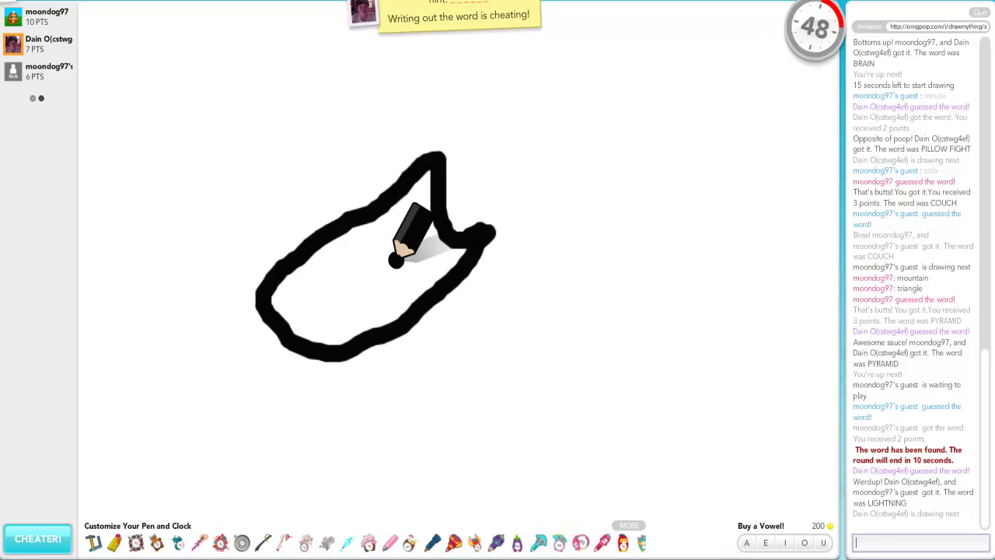
mouse_move(396, 250)
left_mouse_down()
mouse_move(318, 269)
mouse_move(385, 315)
mouse_move(336, 283)
left_mouse_up()
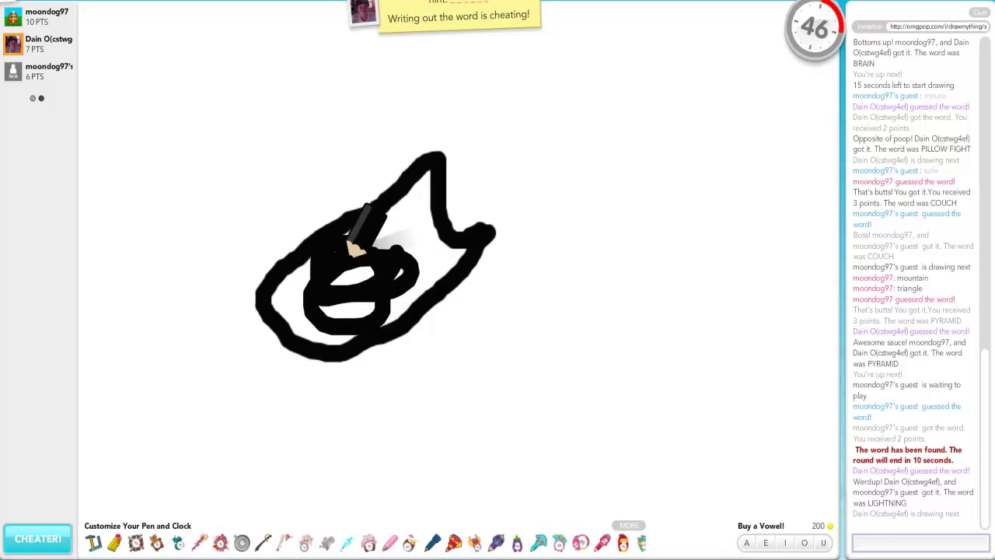
mouse_move(354, 250)
left_mouse_down()
mouse_move(388, 211)
mouse_move(451, 225)
left_mouse_up()
type("car")
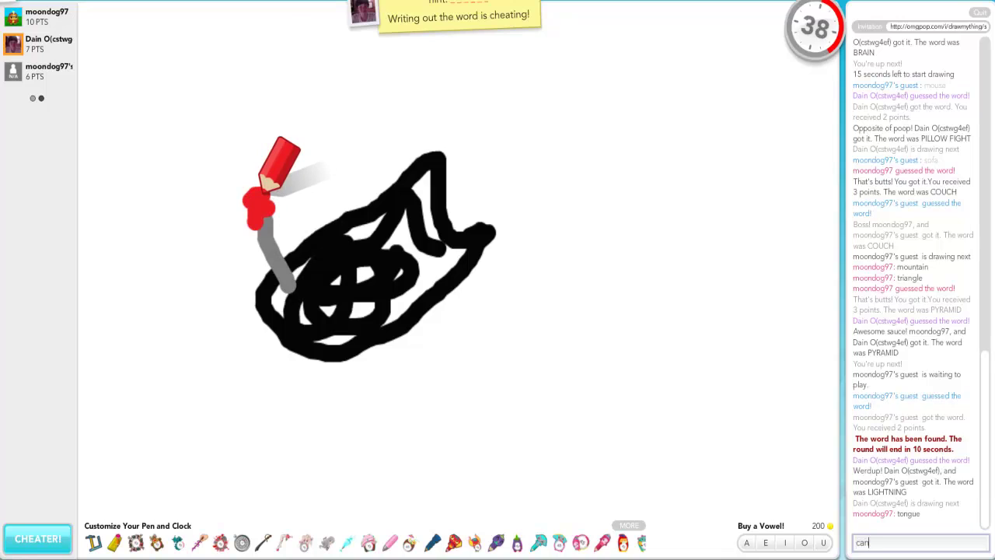
type("non")
key("Return")
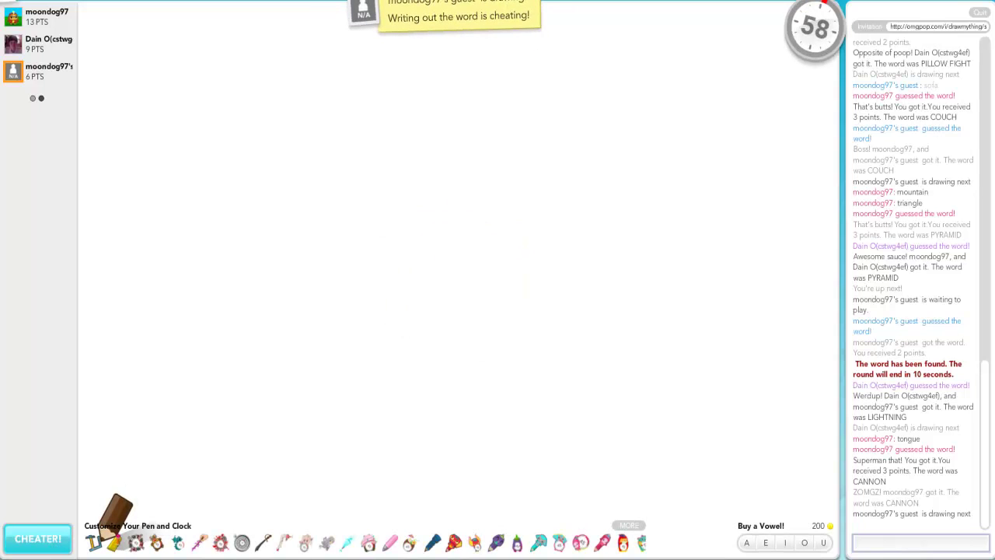
Guess cat, mermaid, hut and finally peanut in chat
mouse_move(308, 342)
left_mouse_down()
mouse_move(448, 117)
mouse_move(410, 322)
left_mouse_up()
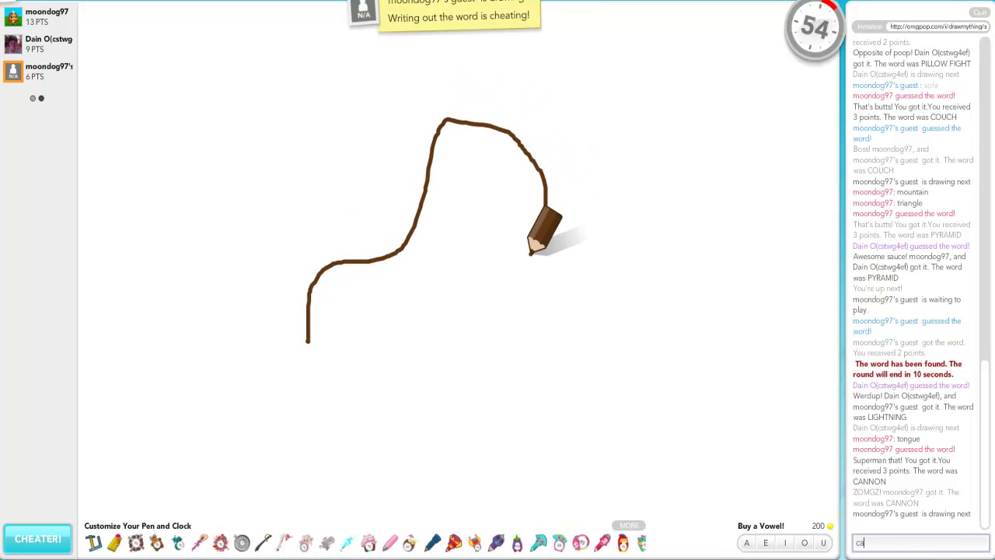
type("id")
key("Return")
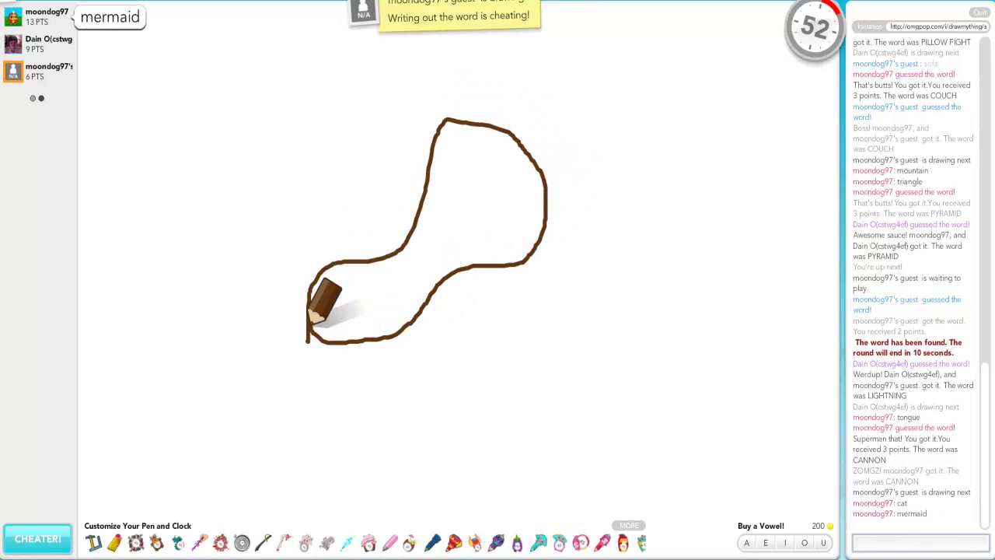
type("hut")
key("Return")
type("peanut")
key("Return")
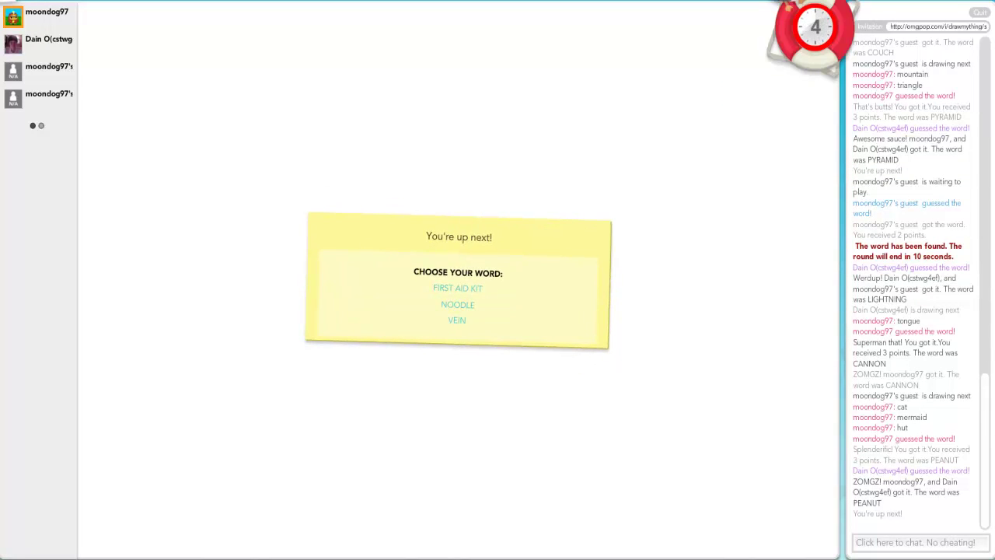
Choose FIRST AID KIT, add a thick red stroke, and paint a white cross inside the red shape
left_click(457, 287)
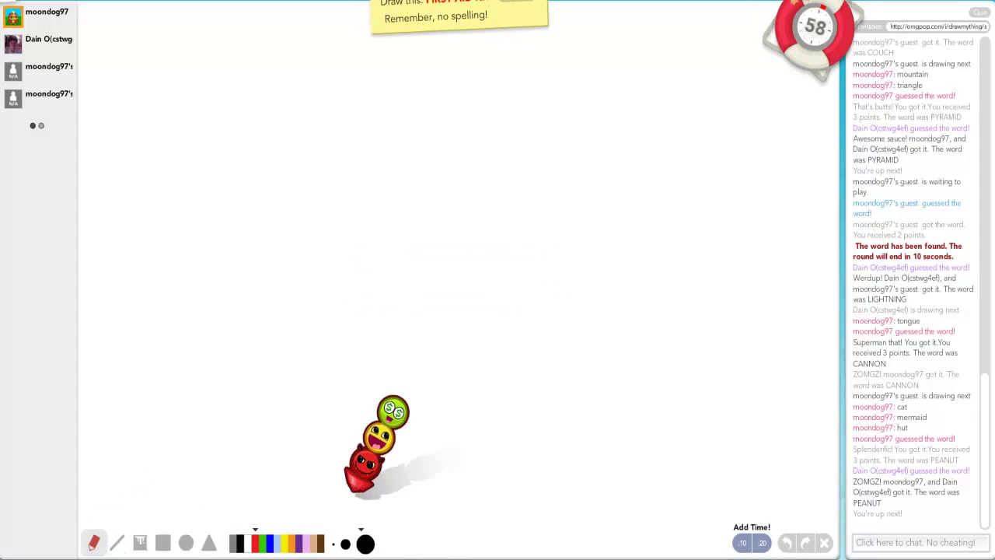
mouse_move(295, 396)
left_mouse_down()
mouse_move(499, 380)
mouse_move(510, 262)
mouse_move(492, 204)
mouse_move(473, 196)
mouse_move(377, 199)
mouse_move(280, 221)
mouse_move(299, 381)
mouse_move(322, 349)
mouse_move(399, 337)
mouse_move(511, 344)
mouse_move(460, 330)
mouse_move(329, 241)
mouse_move(366, 222)
mouse_move(447, 226)
mouse_move(474, 204)
mouse_move(429, 237)
mouse_move(494, 253)
mouse_move(459, 261)
mouse_move(395, 248)
mouse_move(382, 215)
mouse_move(404, 278)
mouse_move(405, 334)
mouse_move(381, 333)
mouse_move(367, 288)
mouse_move(296, 292)
left_mouse_up()
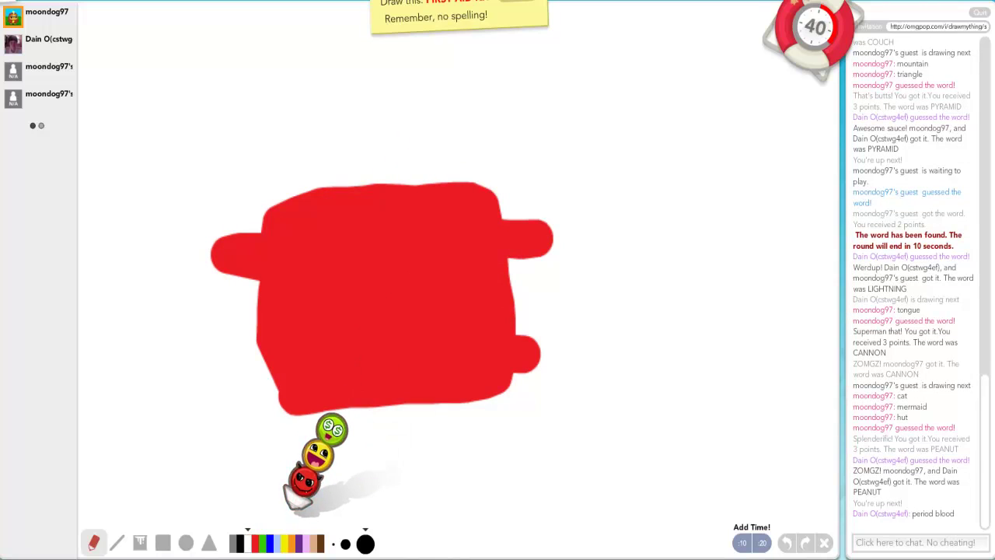
left_click_drag(373, 225, 382, 340)
left_click_drag(381, 296, 312, 295)
left_click_drag(387, 289, 450, 291)
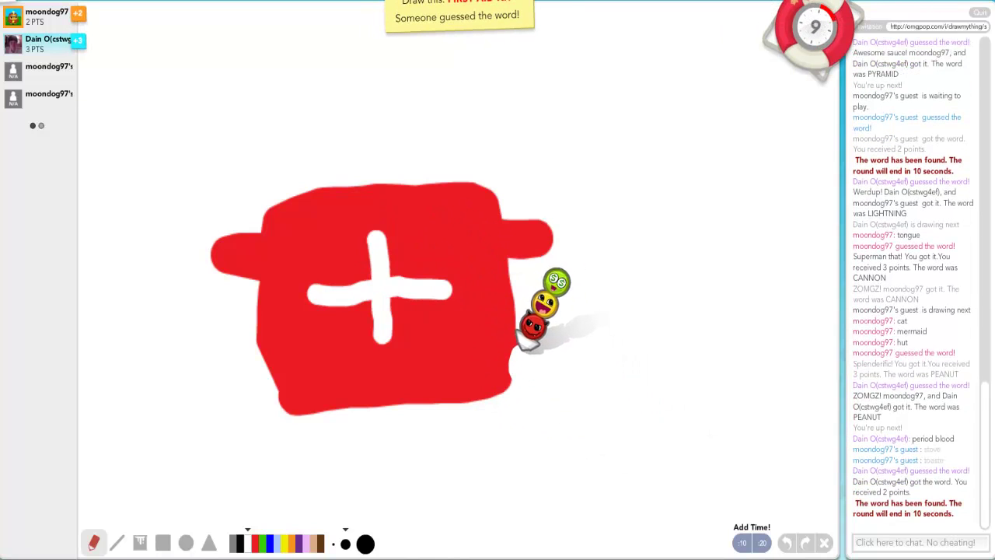
Trim the red bumps and tabs off the shape's right and left edges
left_click_drag(522, 372, 513, 257)
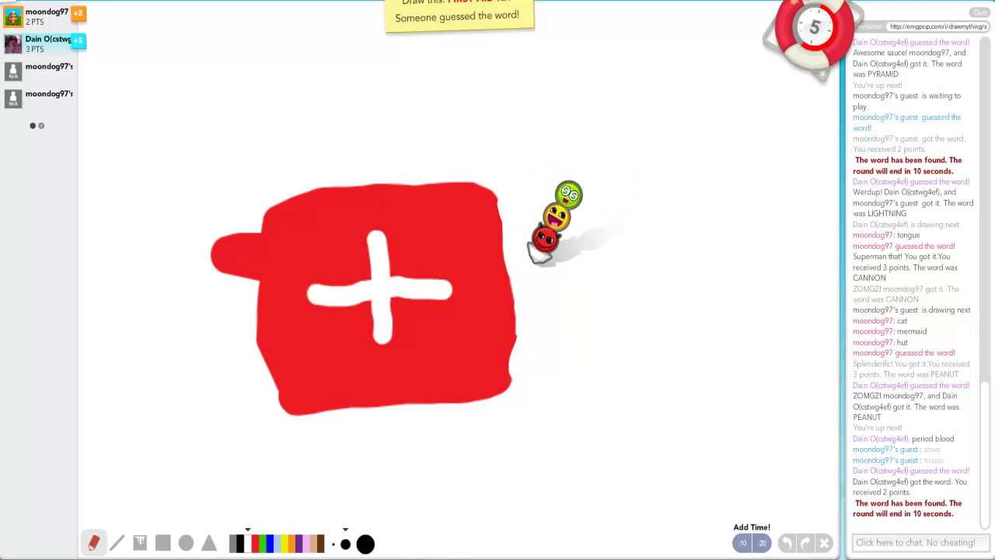
left_click_drag(258, 253, 241, 223)
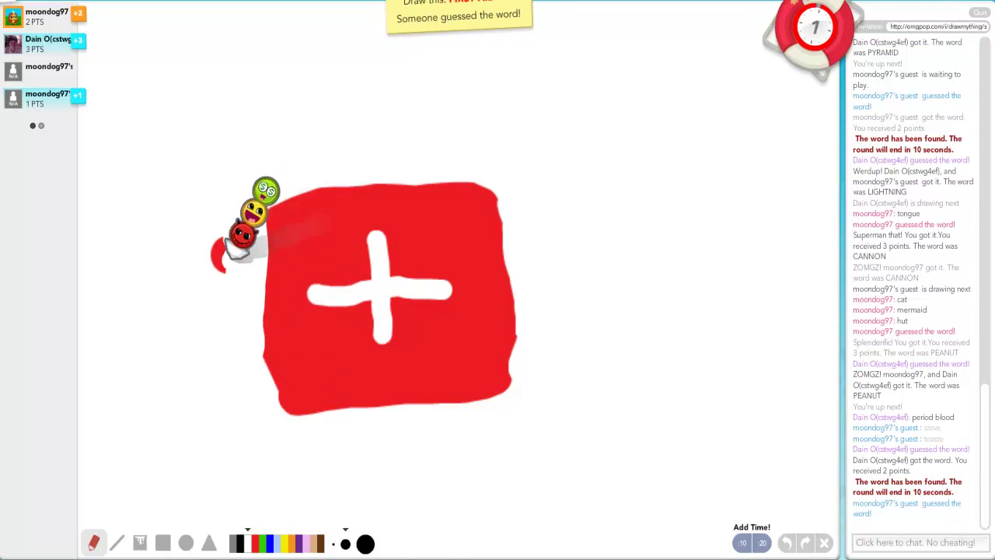
left_click_drag(244, 234, 222, 256)
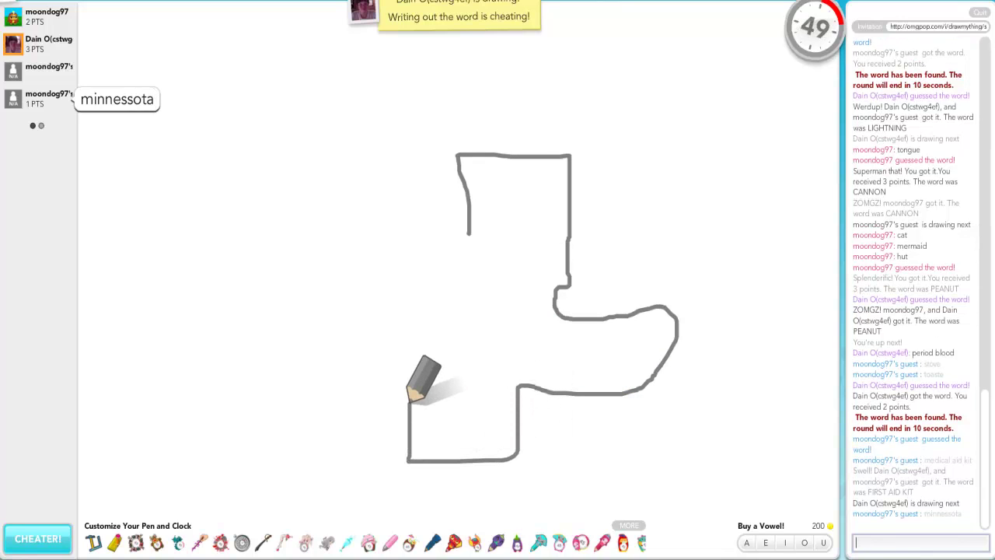
type("texas")
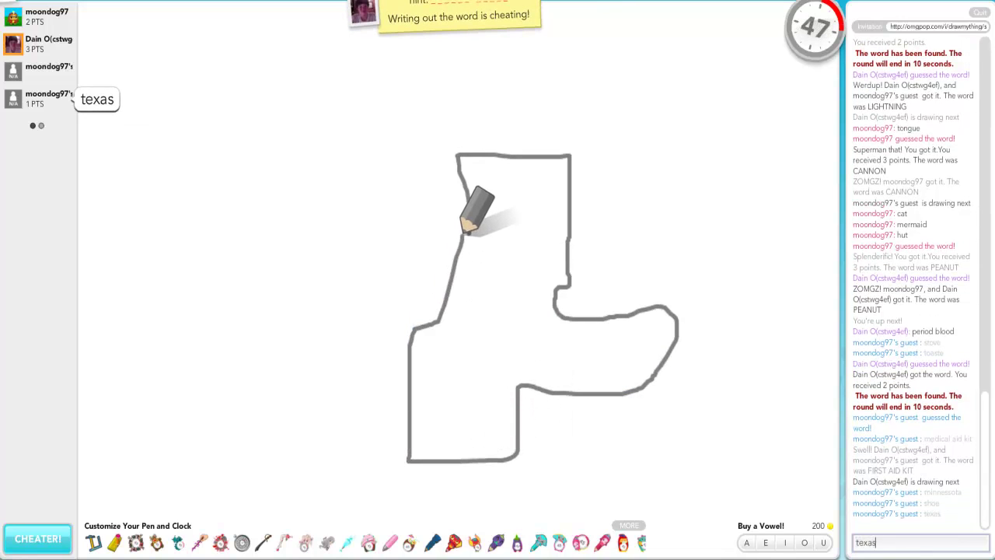
Guess texas, wood, shower, then toilet paper in several spellings
key("Return")
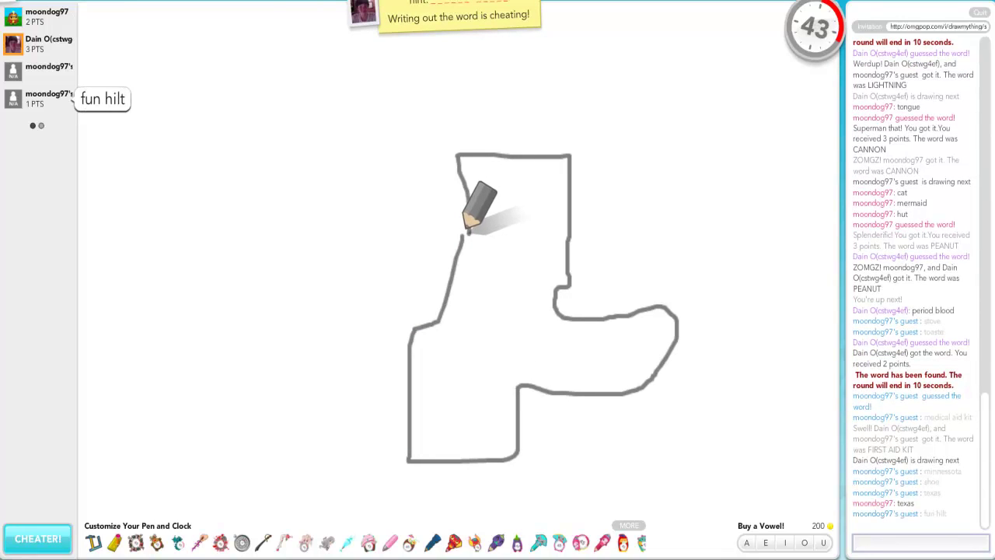
type("wood")
key("Return")
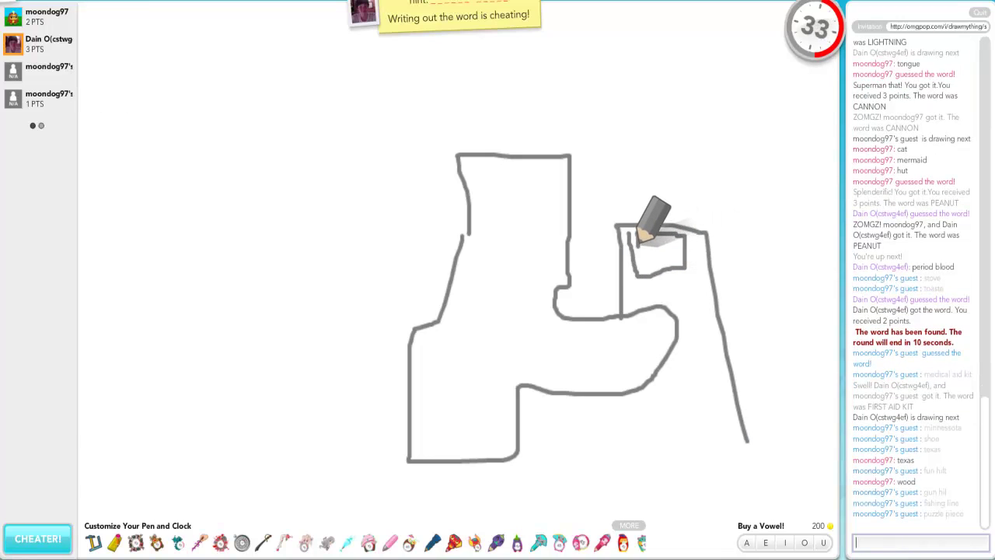
type("shower")
key("Return")
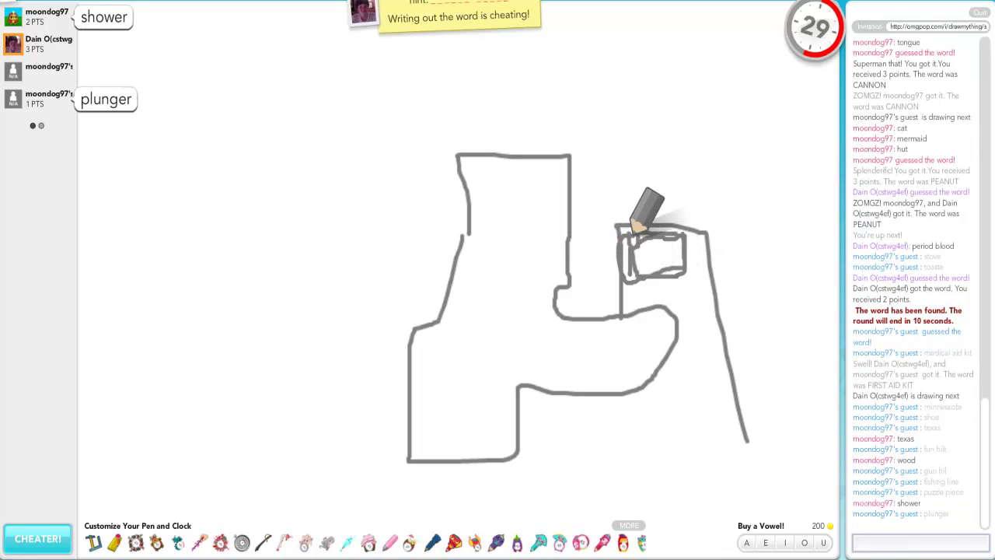
type("tol")
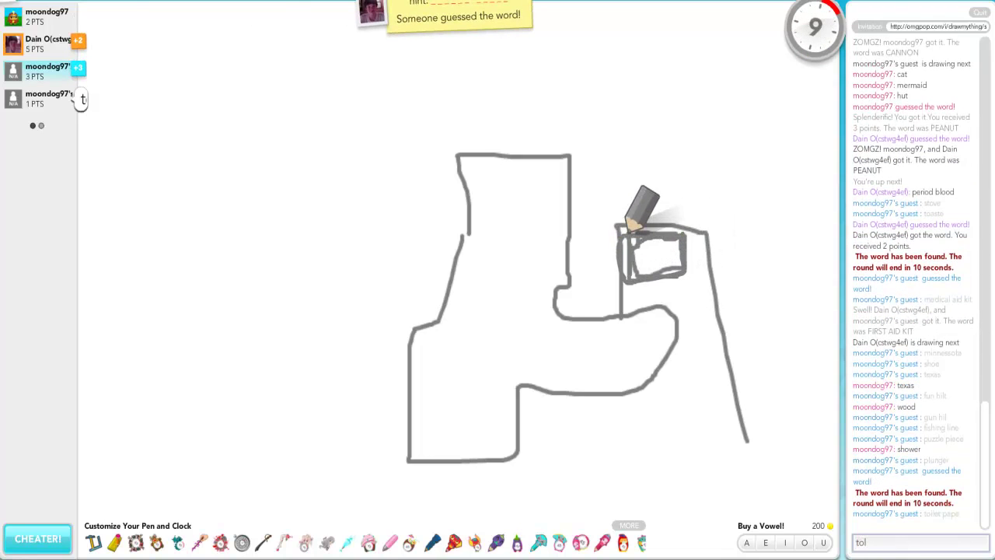
type("iet paper")
key("Return")
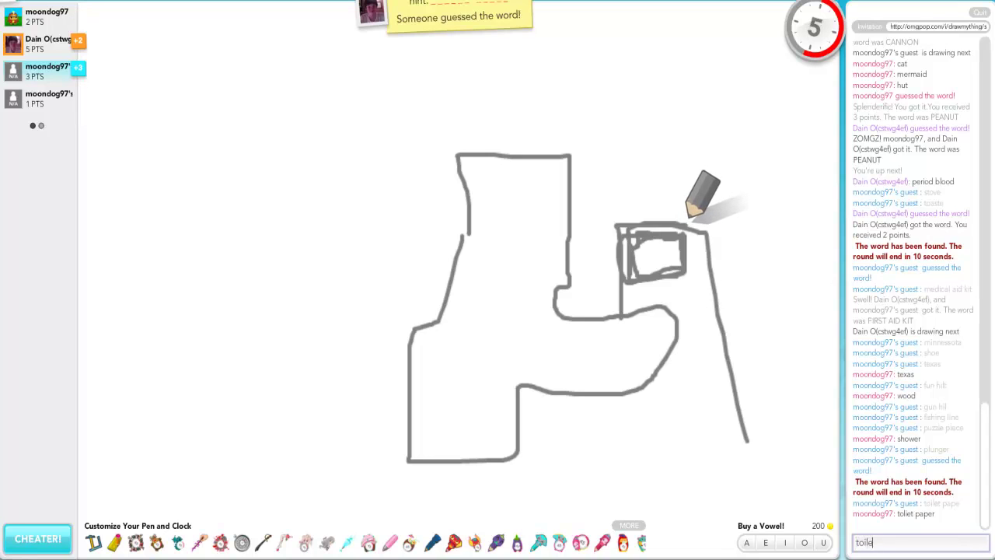
type("paper")
key("Return")
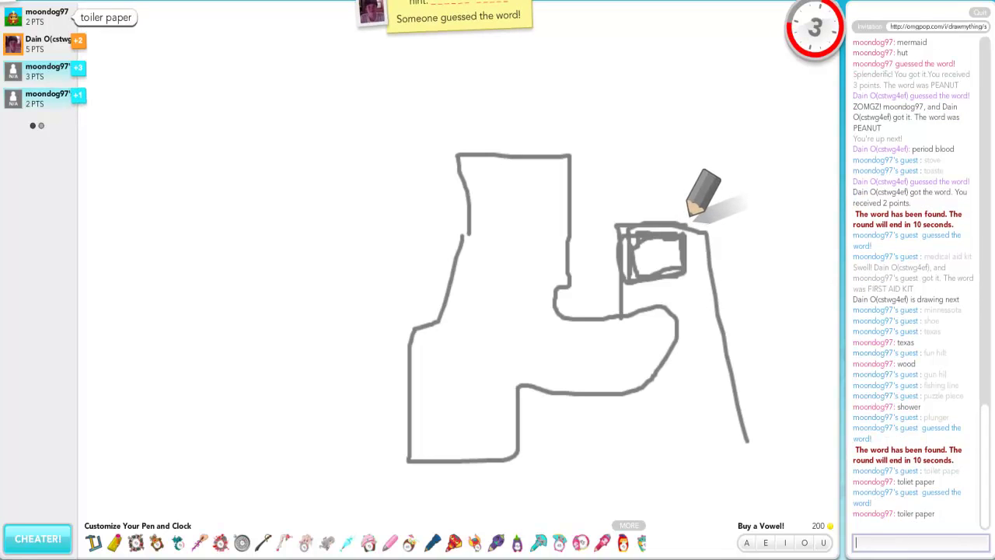
type("toilet papewr")
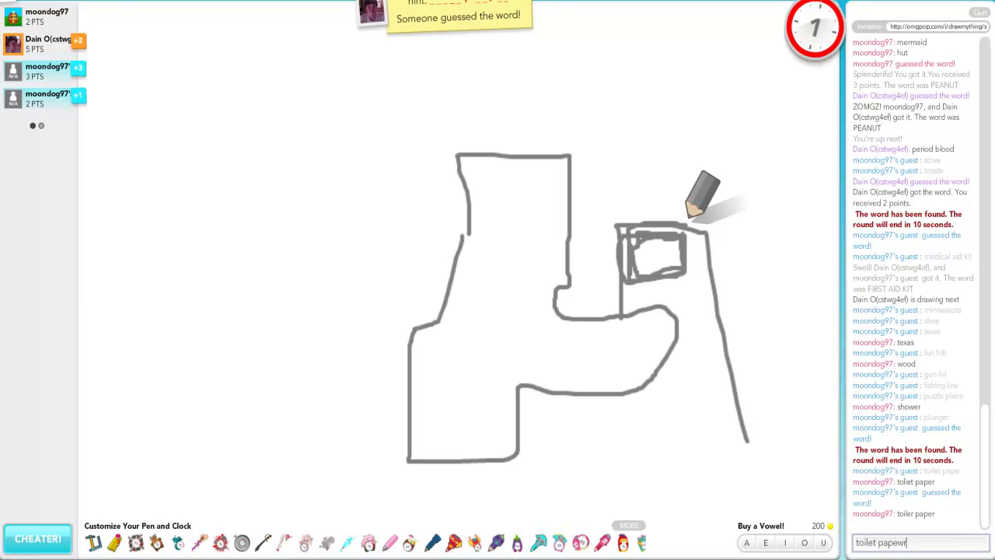
key("Return")
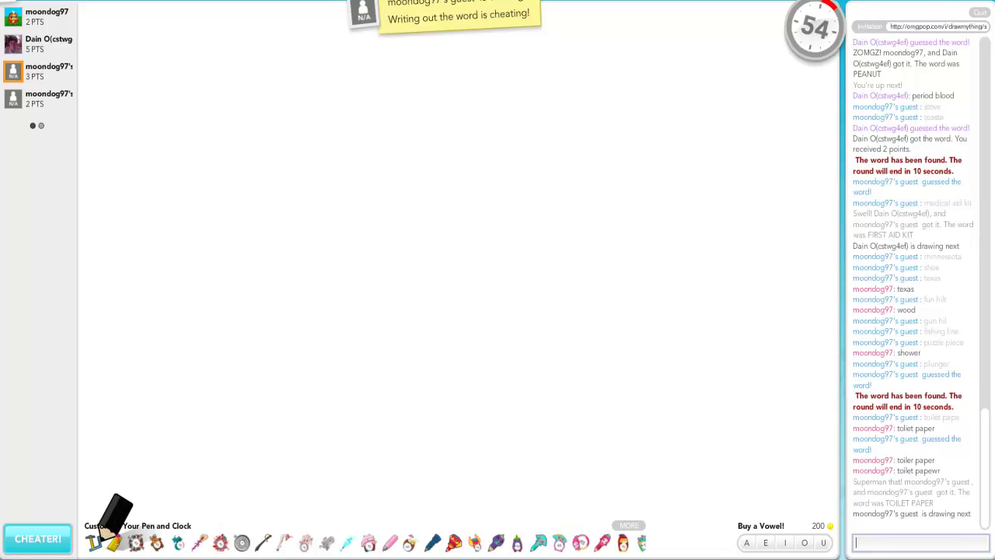
Draw two black lens frames, then guess paint bucket and glasses in chat
mouse_move(284, 159)
left_mouse_down()
mouse_move(427, 251)
mouse_move(289, 158)
left_mouse_up()
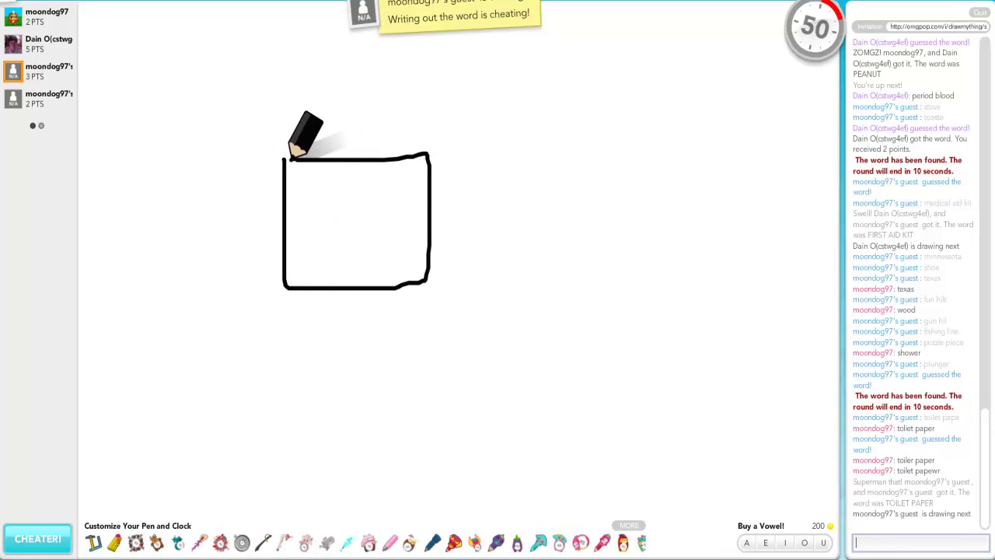
left_click_drag(476, 153, 639, 211)
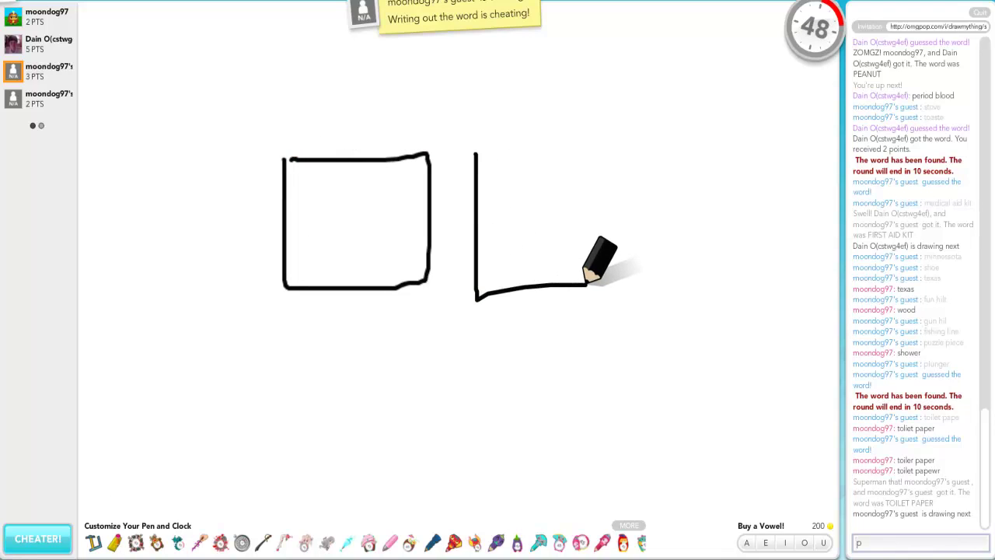
type("paint bucket")
key("Return")
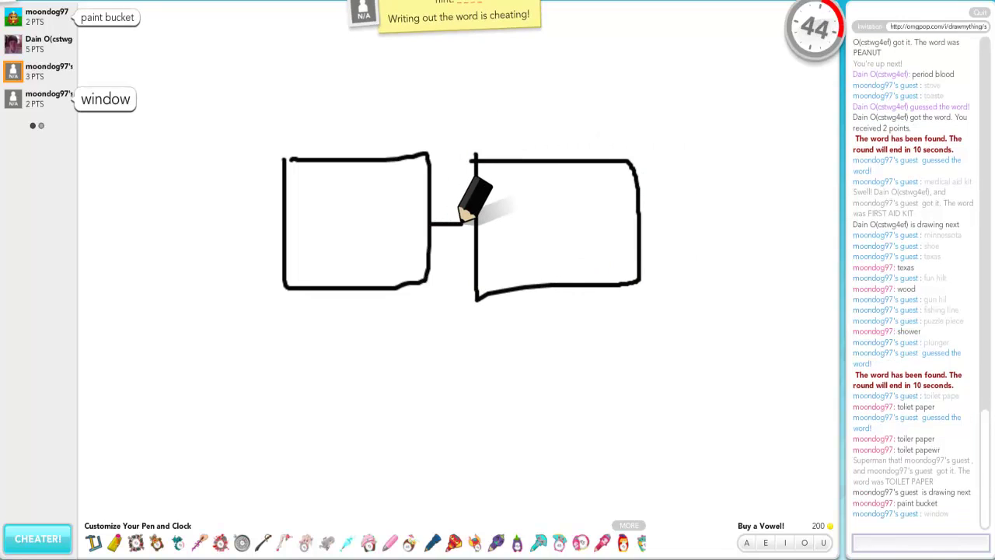
type("glasses")
key("Return")
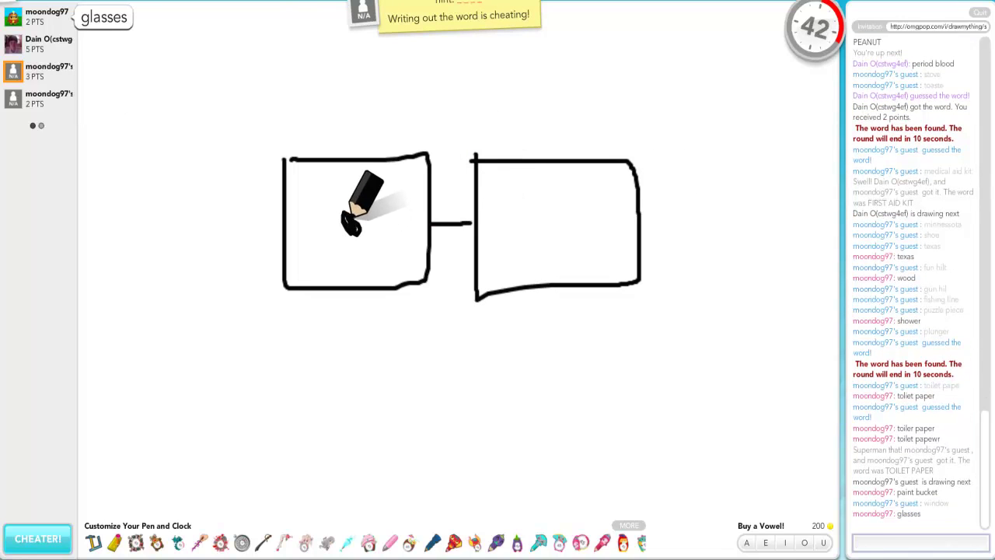
type("lens")
Guess lens, eyes, face and smile, then clear a half-typed entry and guess nerd
key("Return")
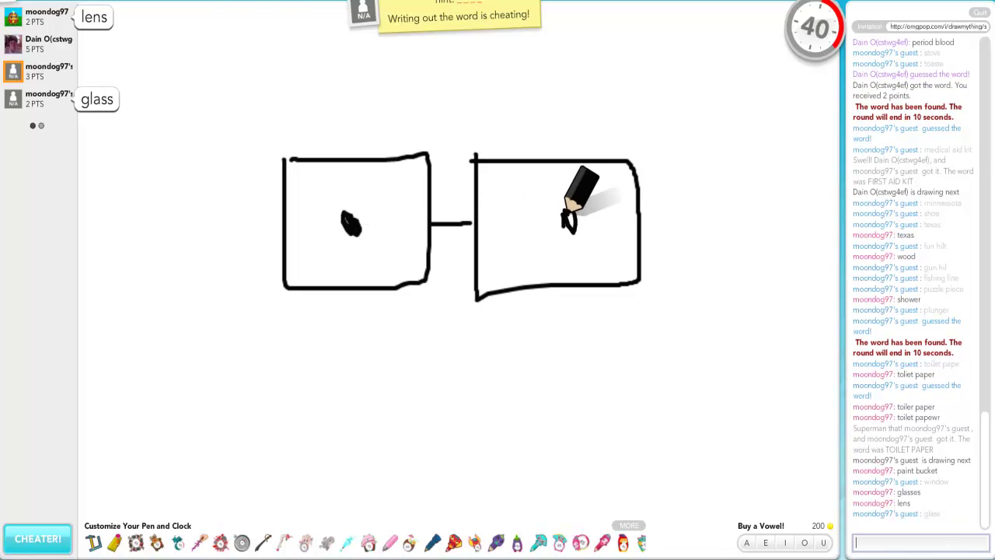
type("eyes")
key("Return")
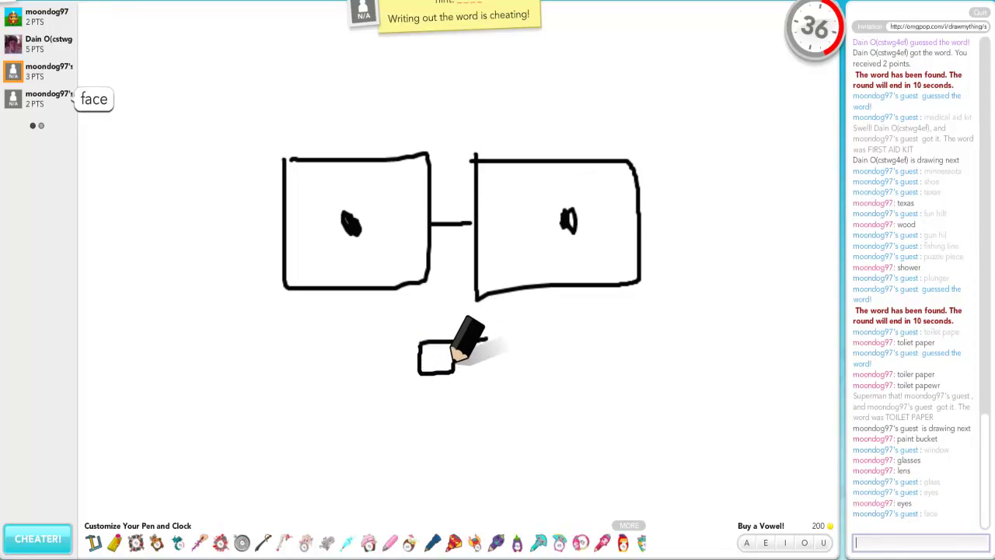
type("face")
key("Return")
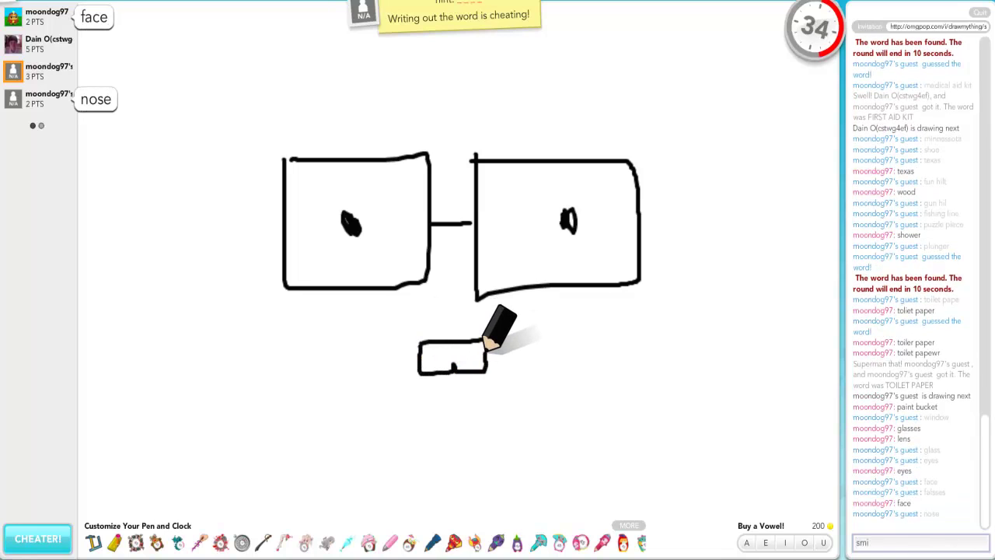
type("smile")
key("Return")
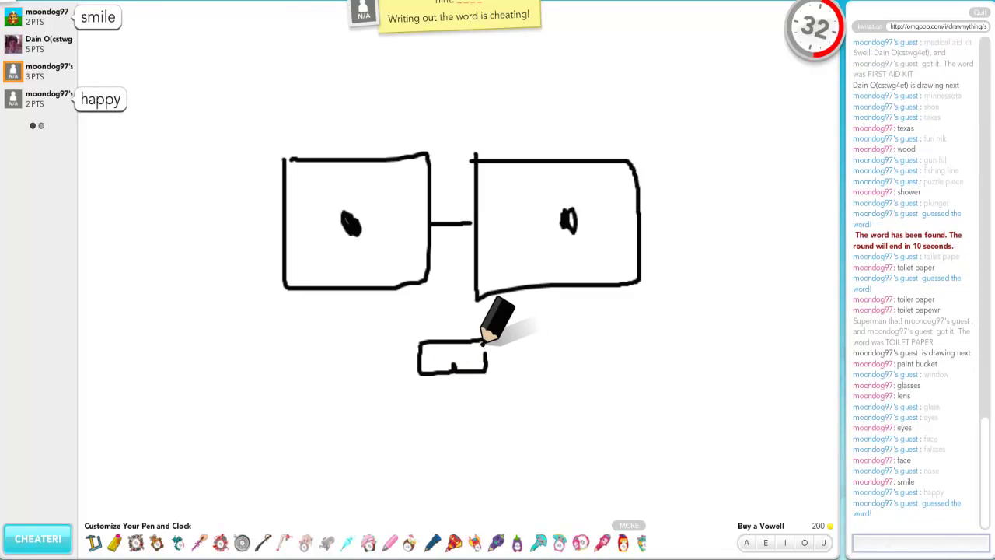
type("man")
key("BackSpace")
key("BackSpace")
key("BackSpace")
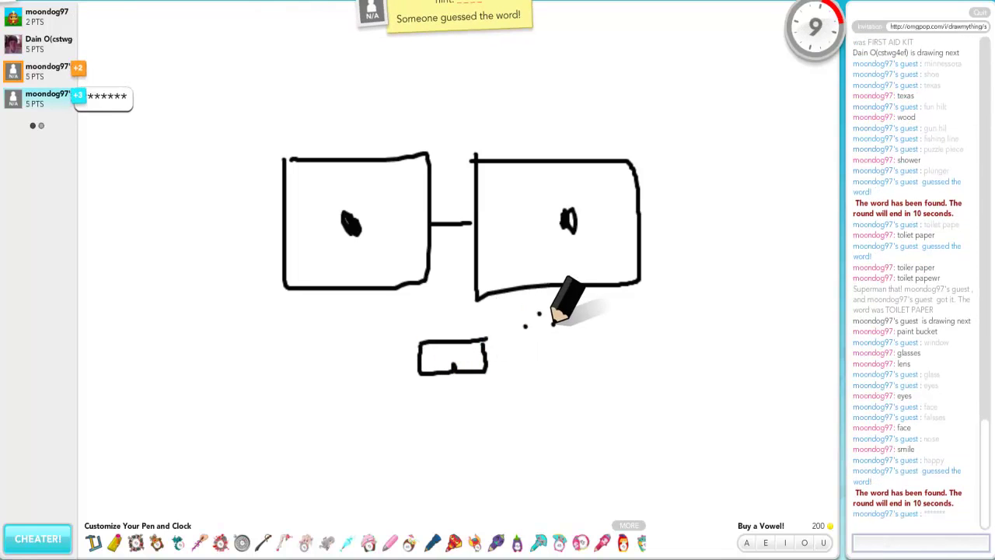
type("nerd")
key("Return")
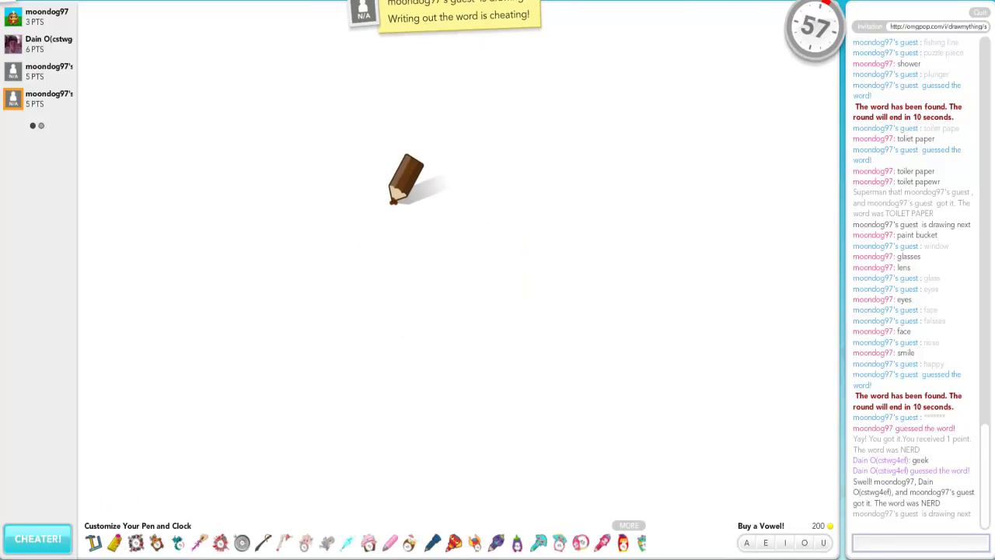
Draw a brown loop on the canvas, then guess DEATH and spaghetti in chat
mouse_move(395, 202)
left_mouse_down()
mouse_move(477, 191)
mouse_move(445, 230)
left_mouse_up()
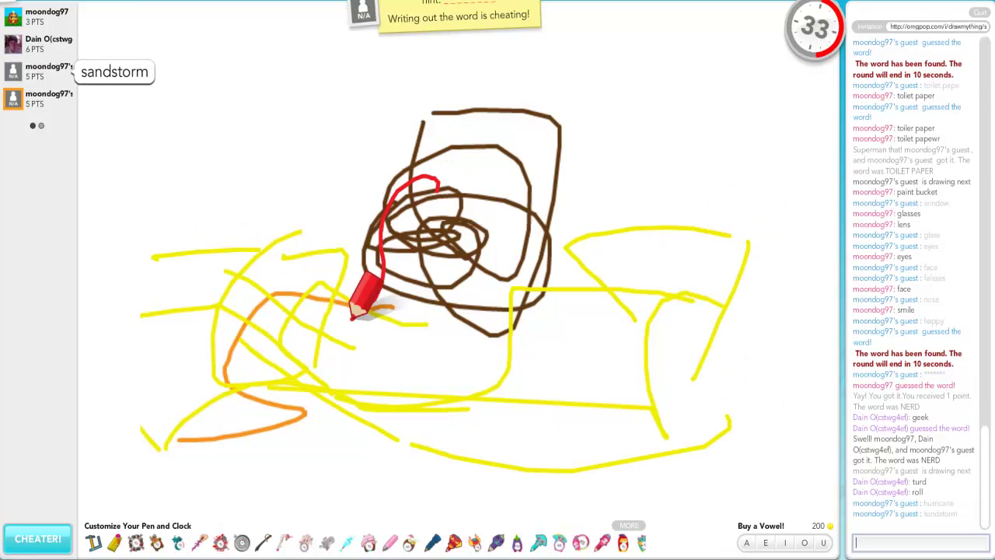
type("DEATH")
key("Return")
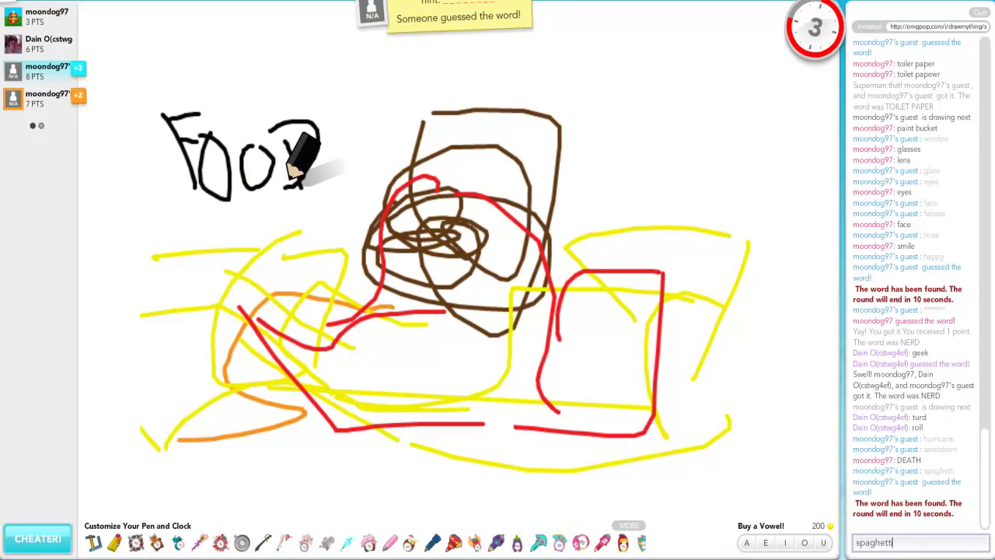
type("tti")
key("Return")
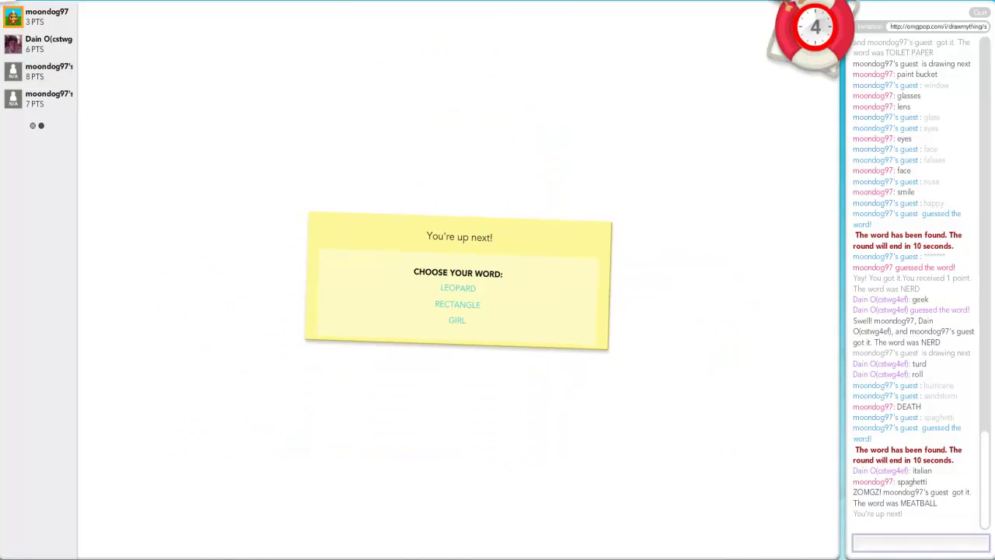
Pick RECTANGLE as the word, then sketch the rectangle's sides and a top-edge mark
left_click(457, 304)
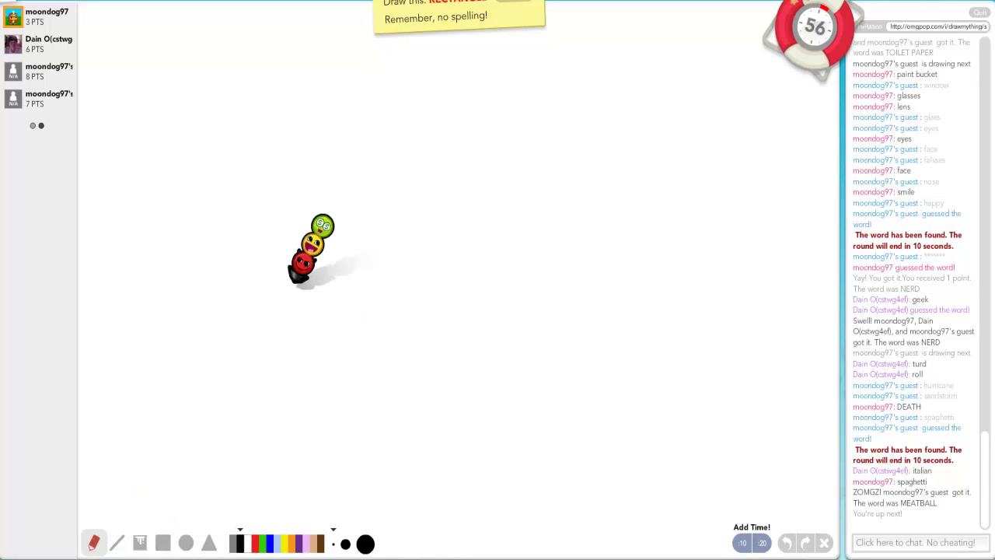
mouse_move(288, 213)
left_mouse_down()
mouse_move(529, 378)
mouse_move(538, 369)
mouse_move(556, 189)
mouse_move(331, 206)
mouse_move(266, 201)
left_mouse_up()
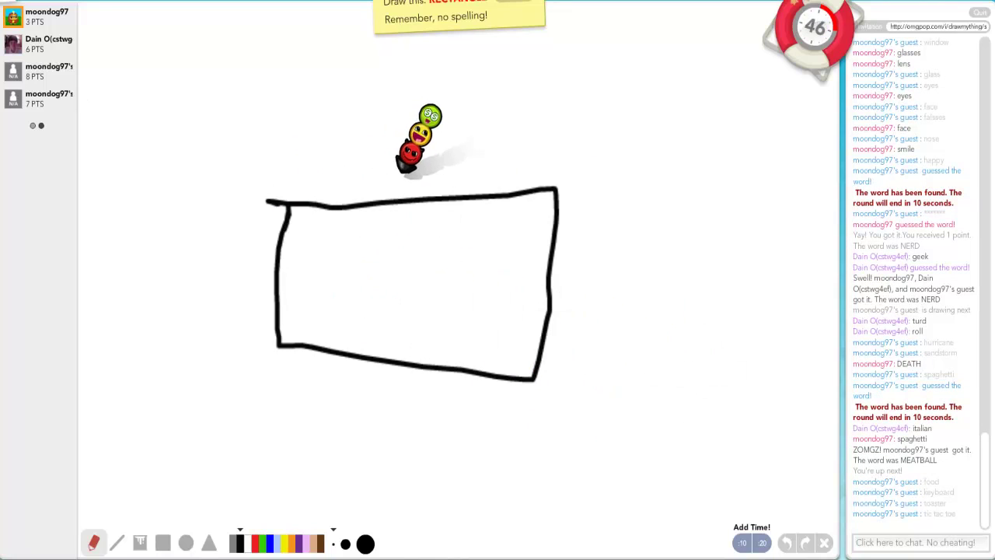
left_click_drag(397, 178, 395, 206)
left_click(394, 216)
Add court markings: bottom-center mark, arcs on both sides, corner ticks
left_click_drag(390, 344, 387, 382)
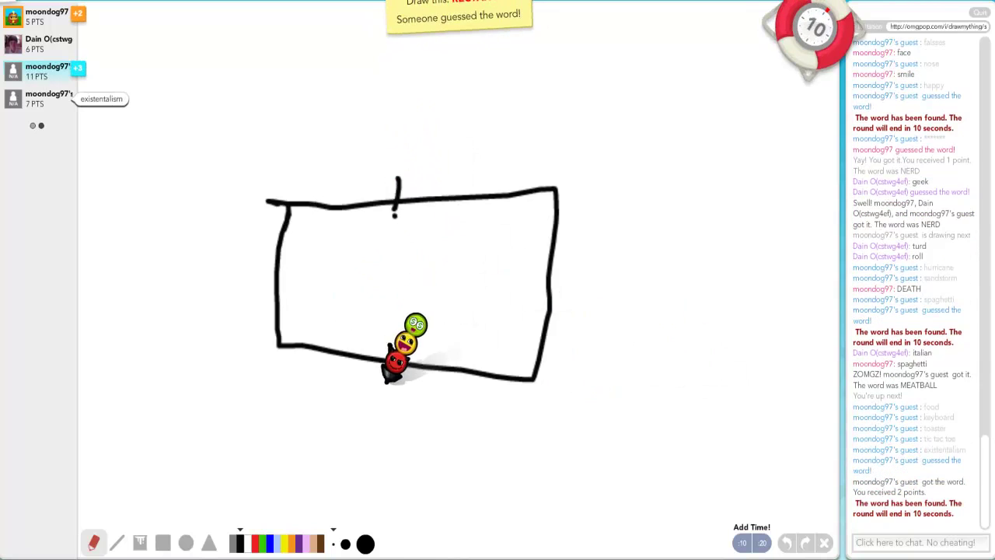
left_click_drag(565, 268, 557, 314)
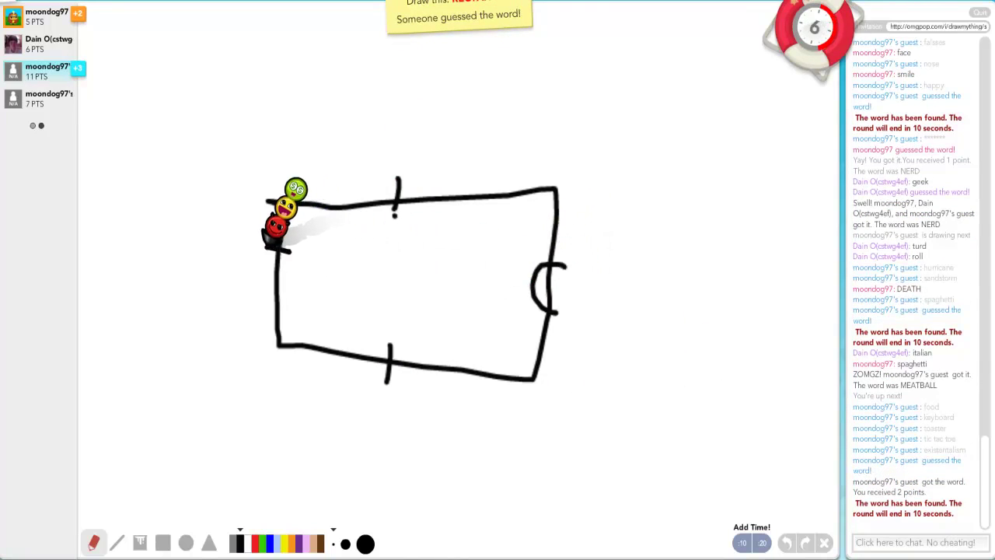
left_click_drag(290, 250, 290, 284)
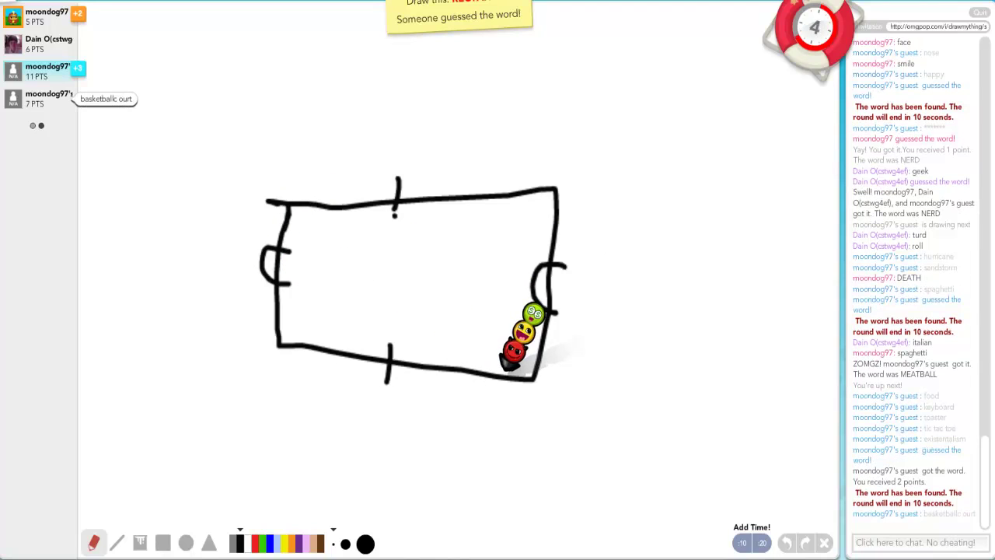
left_click_drag(281, 314, 311, 345)
left_click_drag(509, 196, 515, 217)
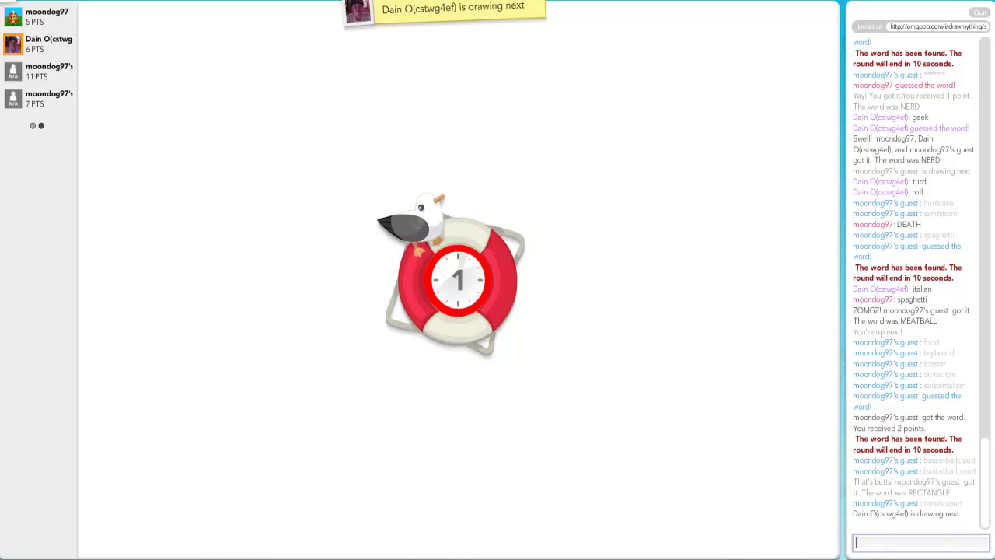
type("mer")
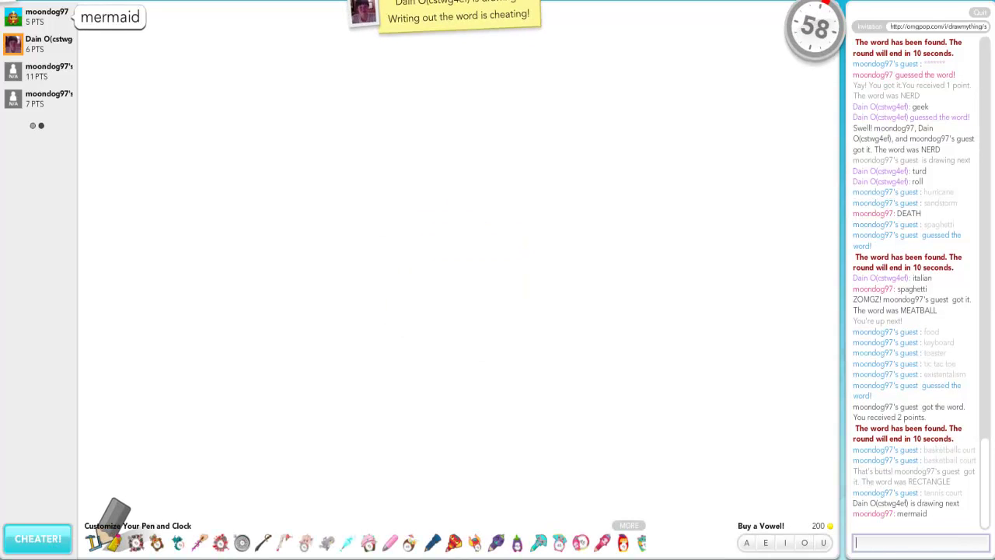
type("penguin")
Send guesses penguin, hut, ant, antenna, tornado and hurricane in chat
key("Return")
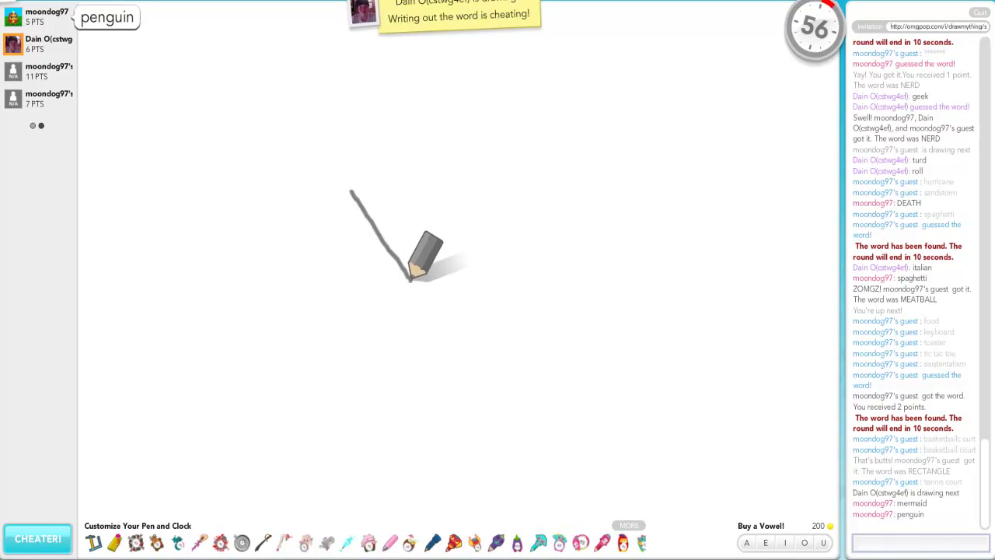
type("hut")
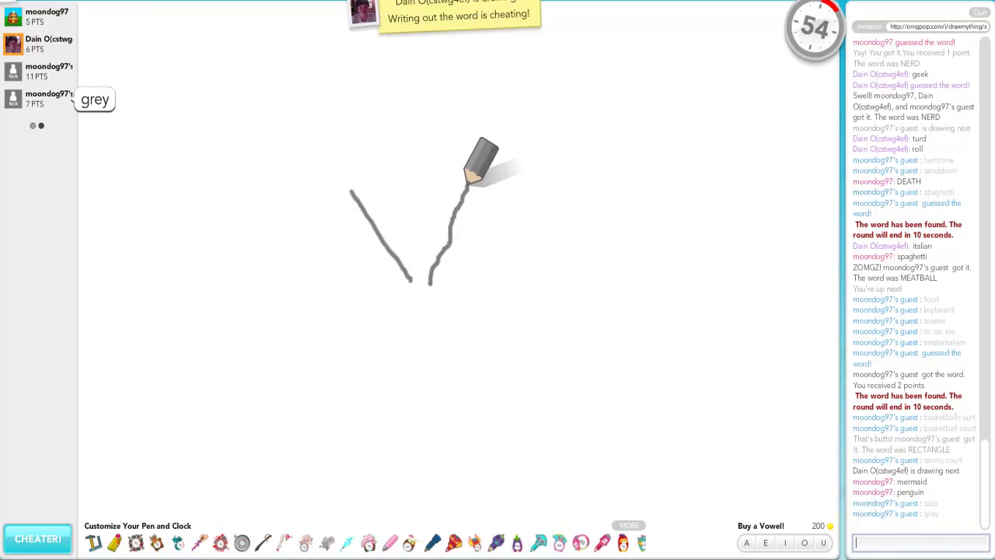
key("Return")
type("ant")
key("Return")
type("antenna")
key("Return")
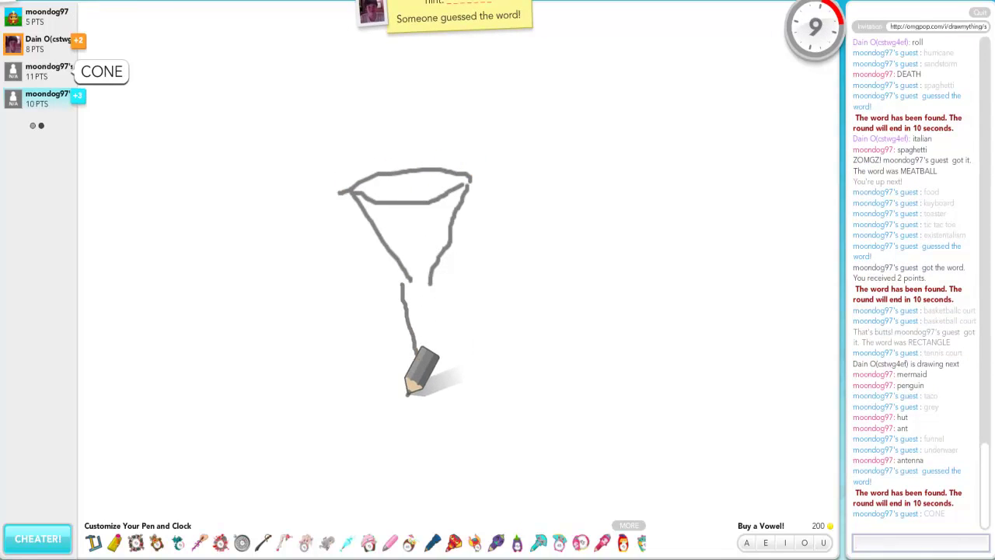
type("tornado")
key("Return")
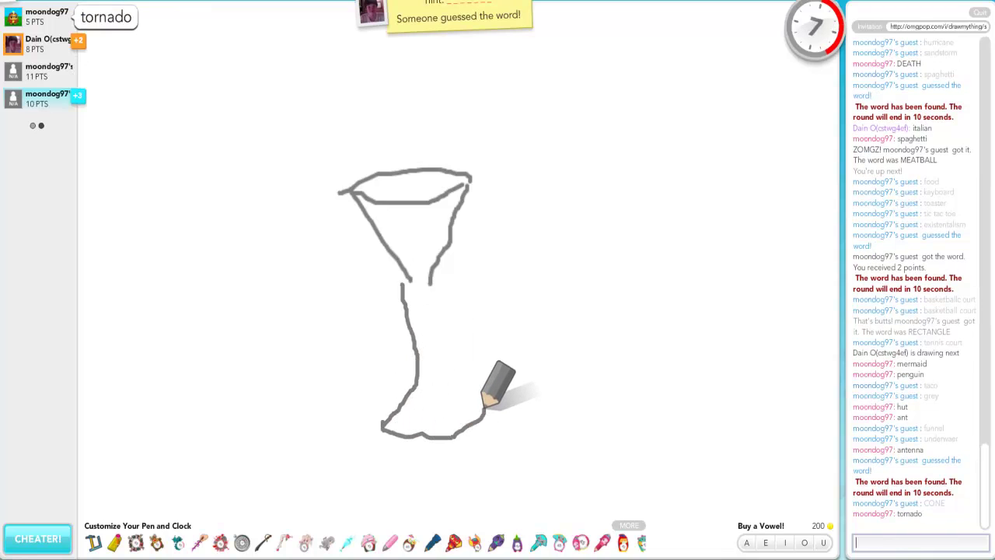
type("hurrica")
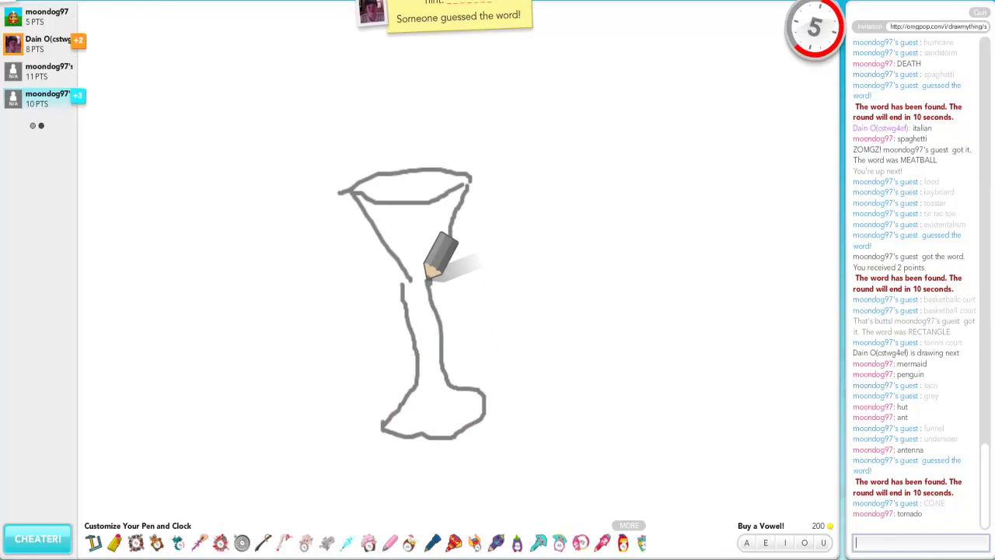
type("$!@#$")
key("Return")
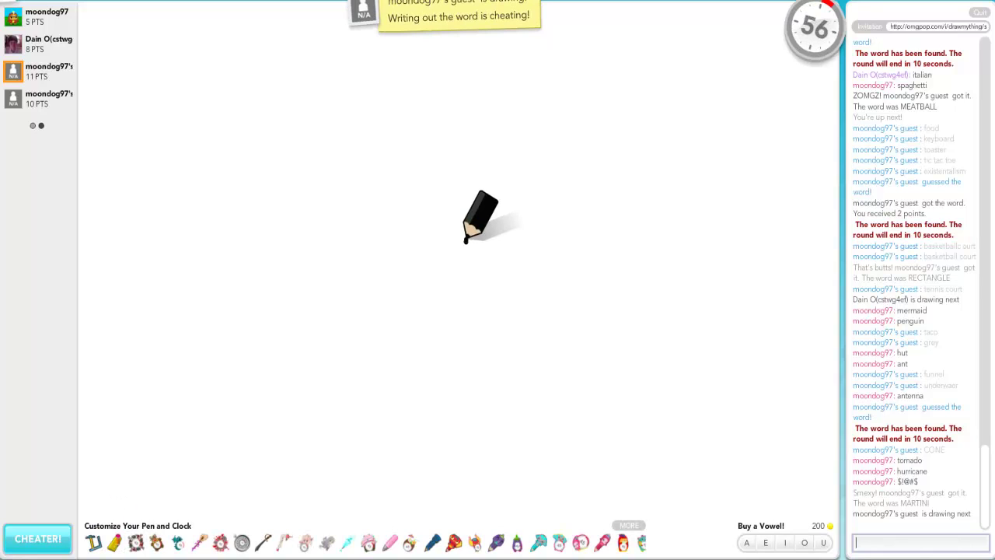
Guess cherry in chat, then keep guessing (bong, watch) on the wristwatch drawing
mouse_move(467, 232)
left_mouse_down()
mouse_move(472, 245)
mouse_move(422, 155)
mouse_move(429, 113)
left_mouse_up()
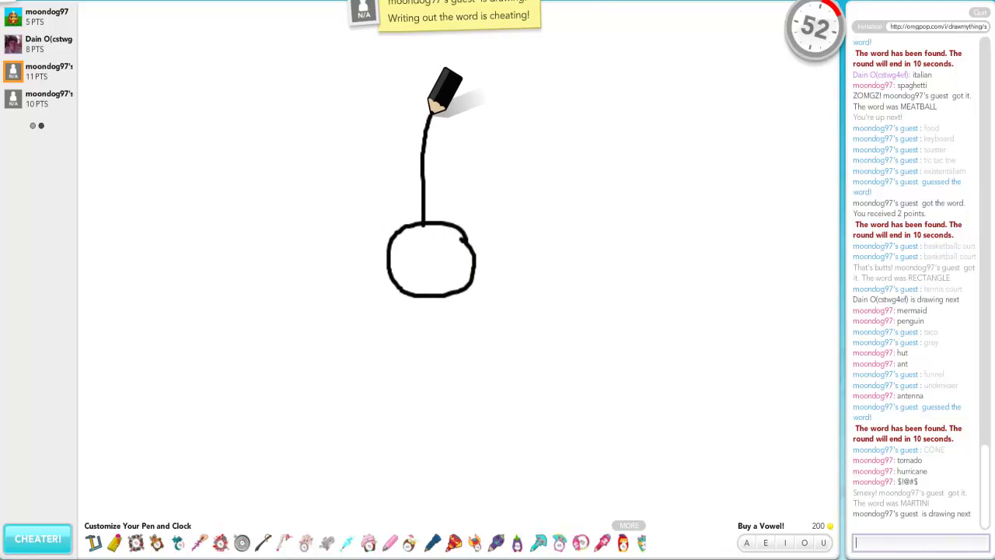
type("cherry")
key("Return")
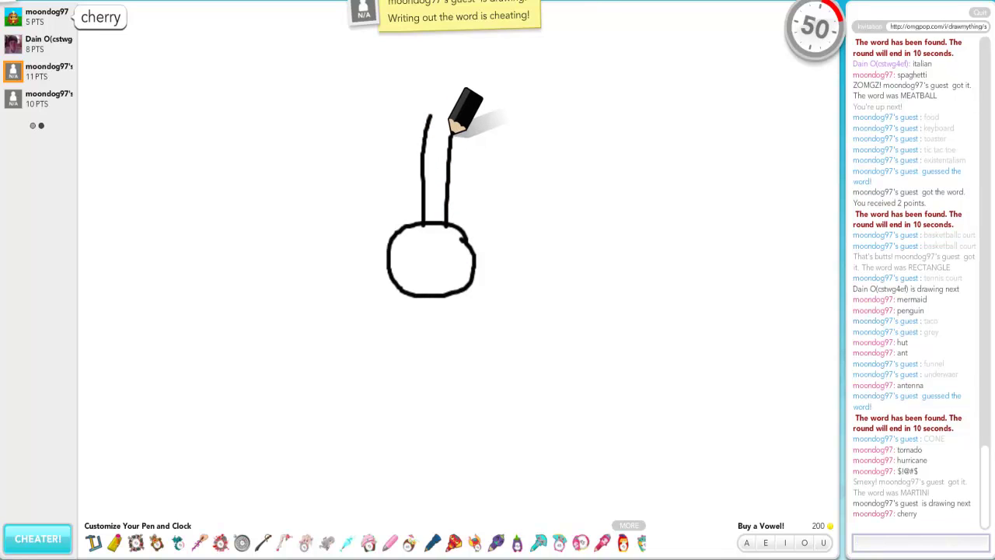
mouse_move(417, 304)
left_mouse_down()
mouse_move(416, 386)
mouse_move(436, 353)
mouse_move(437, 377)
left_mouse_up()
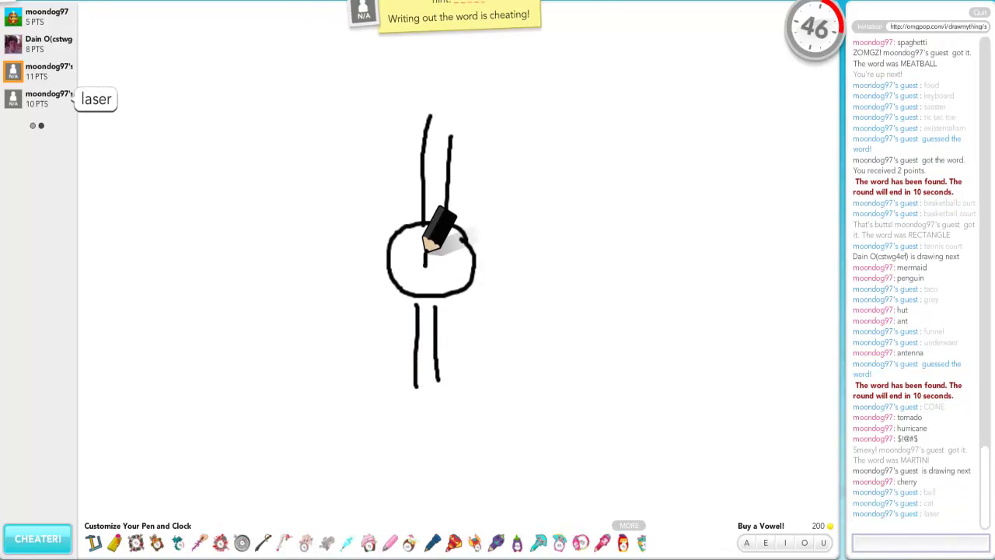
mouse_move(426, 237)
left_mouse_down()
mouse_move(425, 266)
mouse_move(447, 265)
left_mouse_up()
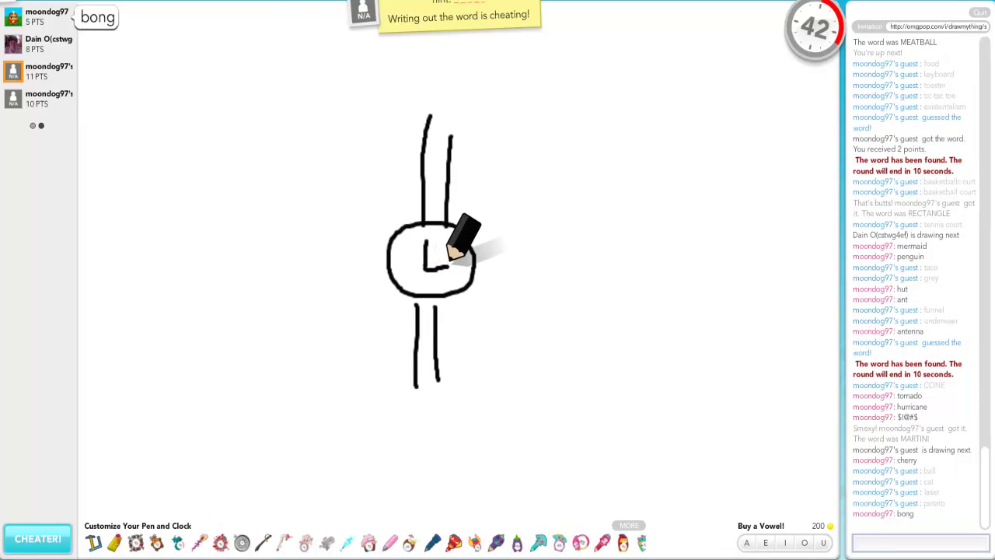
left_click(437, 239)
left_click(451, 247)
left_click(459, 253)
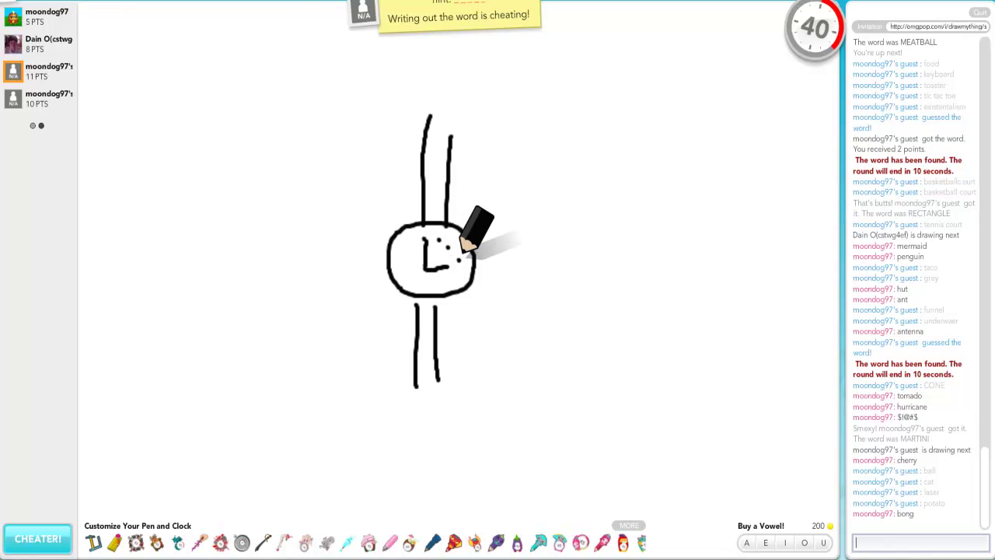
type("wat")
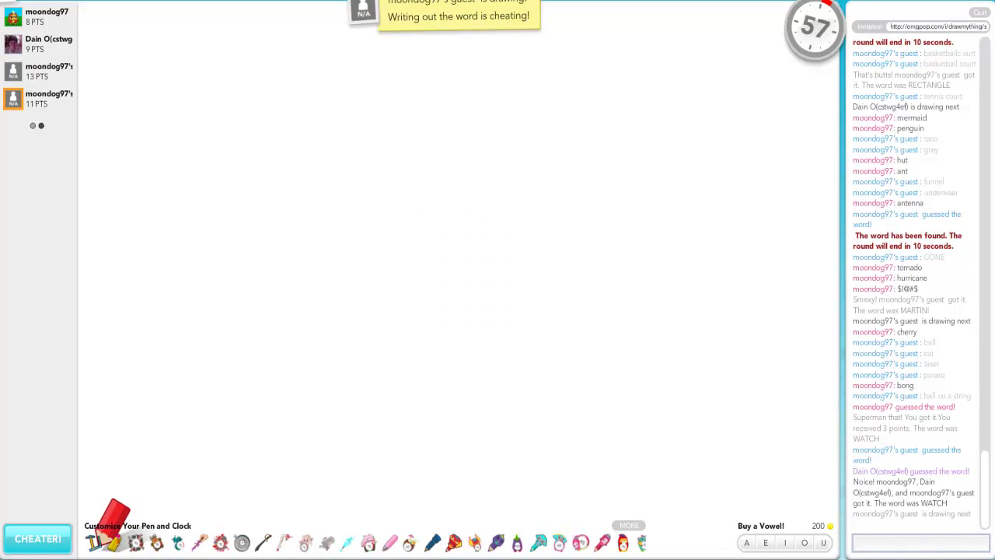
Click into the chat box and drag across the game area during the round
left_click(94, 543)
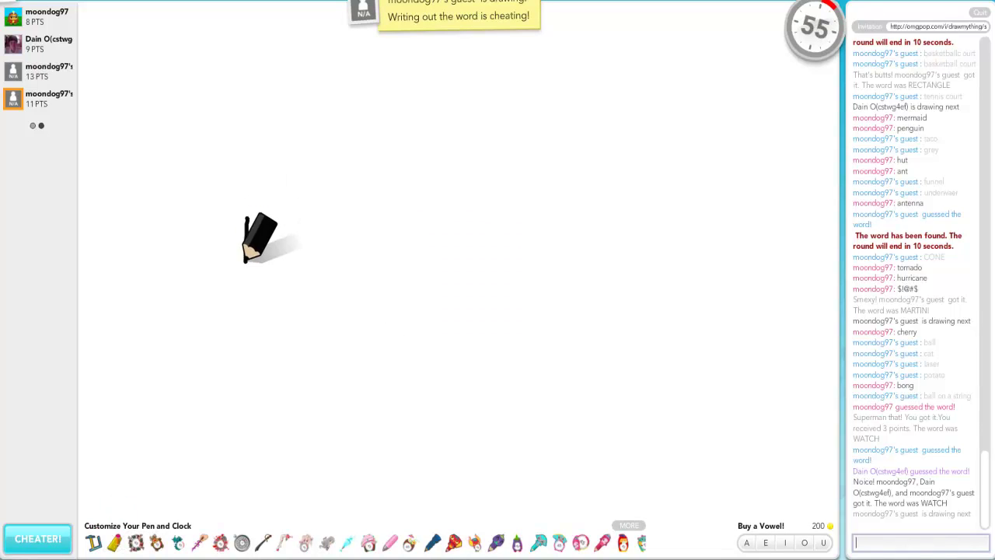
left_click_drag(245, 260, 332, 208)
mouse_move(249, 264)
left_mouse_down()
mouse_move(283, 275)
mouse_move(240, 246)
mouse_move(231, 254)
left_mouse_up()
mouse_move(308, 258)
left_mouse_down()
mouse_move(351, 253)
mouse_move(312, 242)
left_mouse_up()
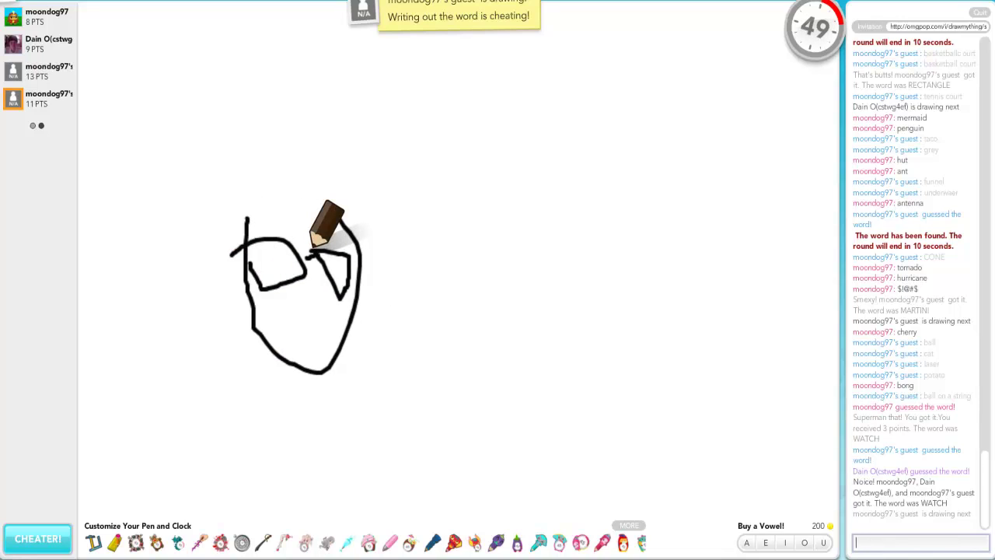
left_click_drag(227, 208, 281, 210)
type("sinnis")
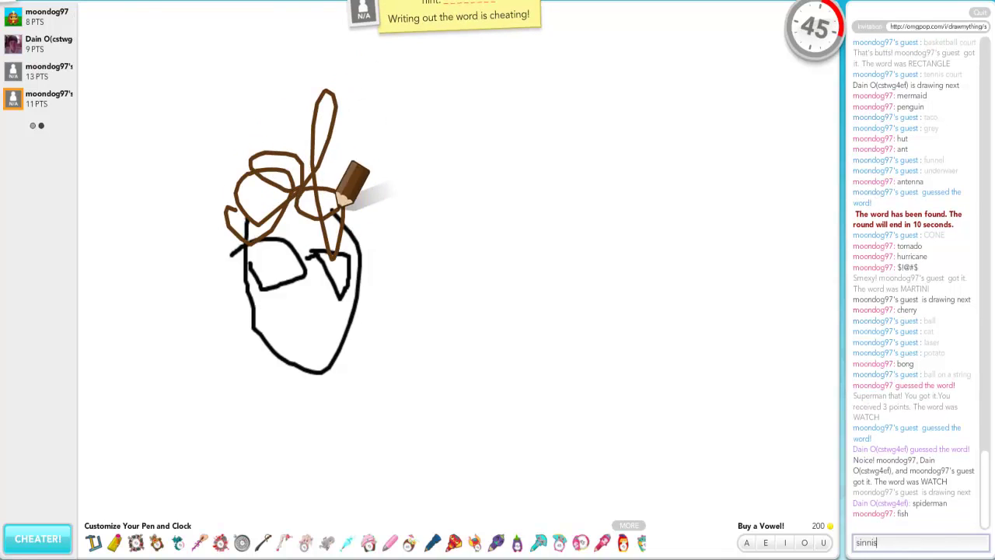
Correct and send the 'finnish people' guess, then submit the dynamite guess
key("BackSpace")
key("BackSpace")
key("BackSpace")
type("finnish ")
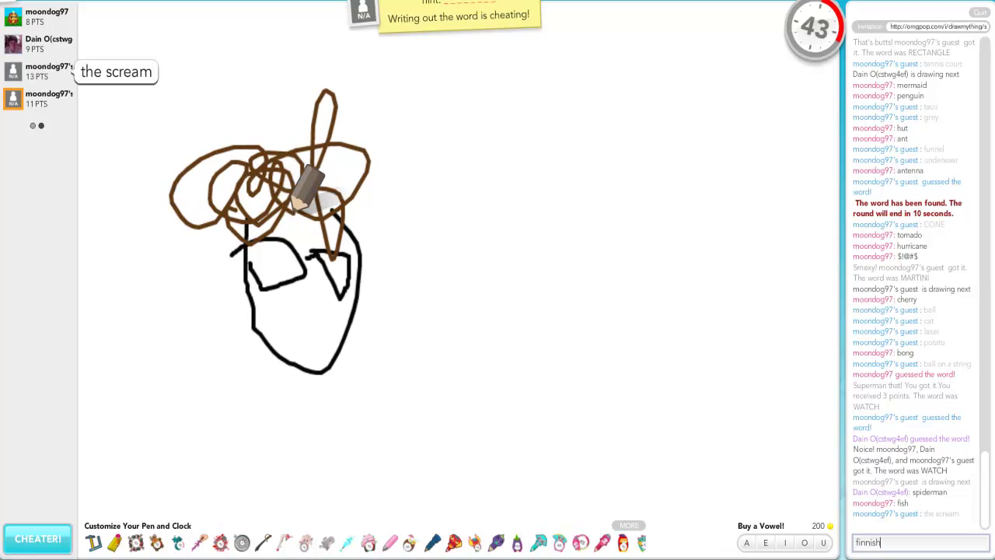
type("people")
key("Return")
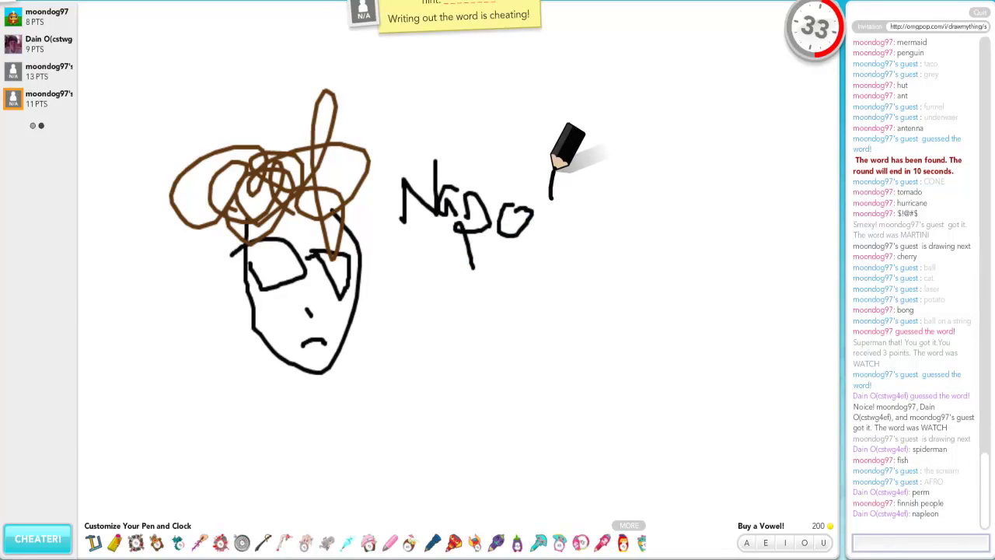
type("napoleon")
key("Return")
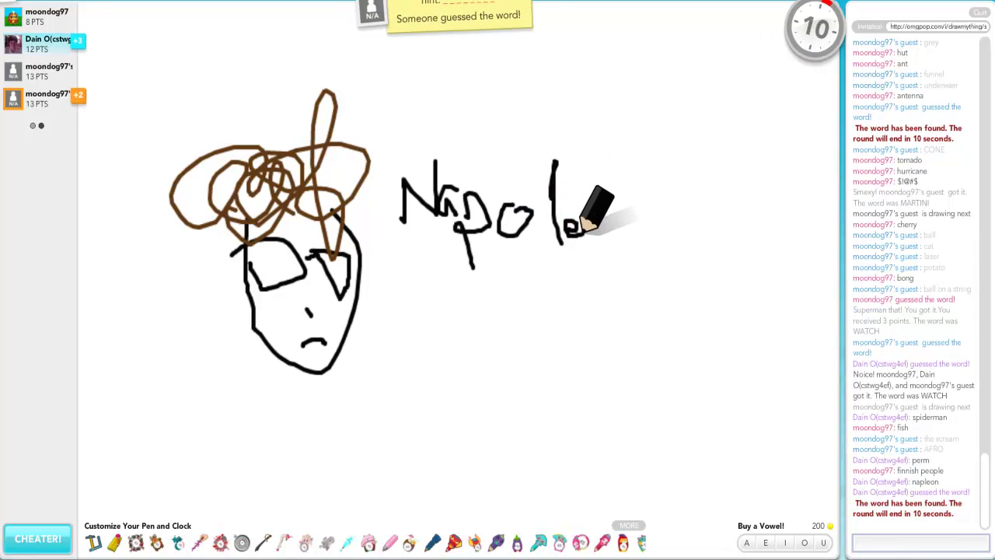
type("dynamite")
key("Return")
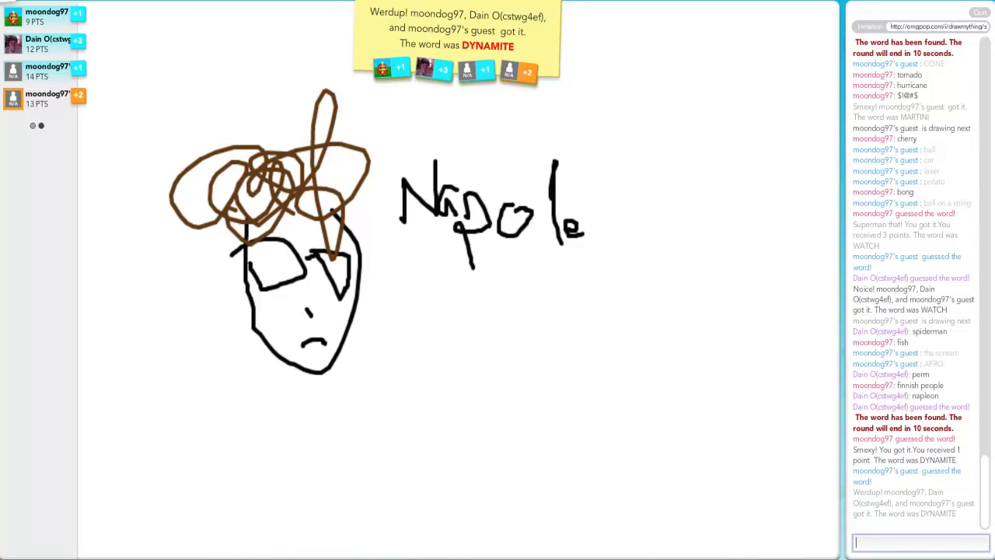